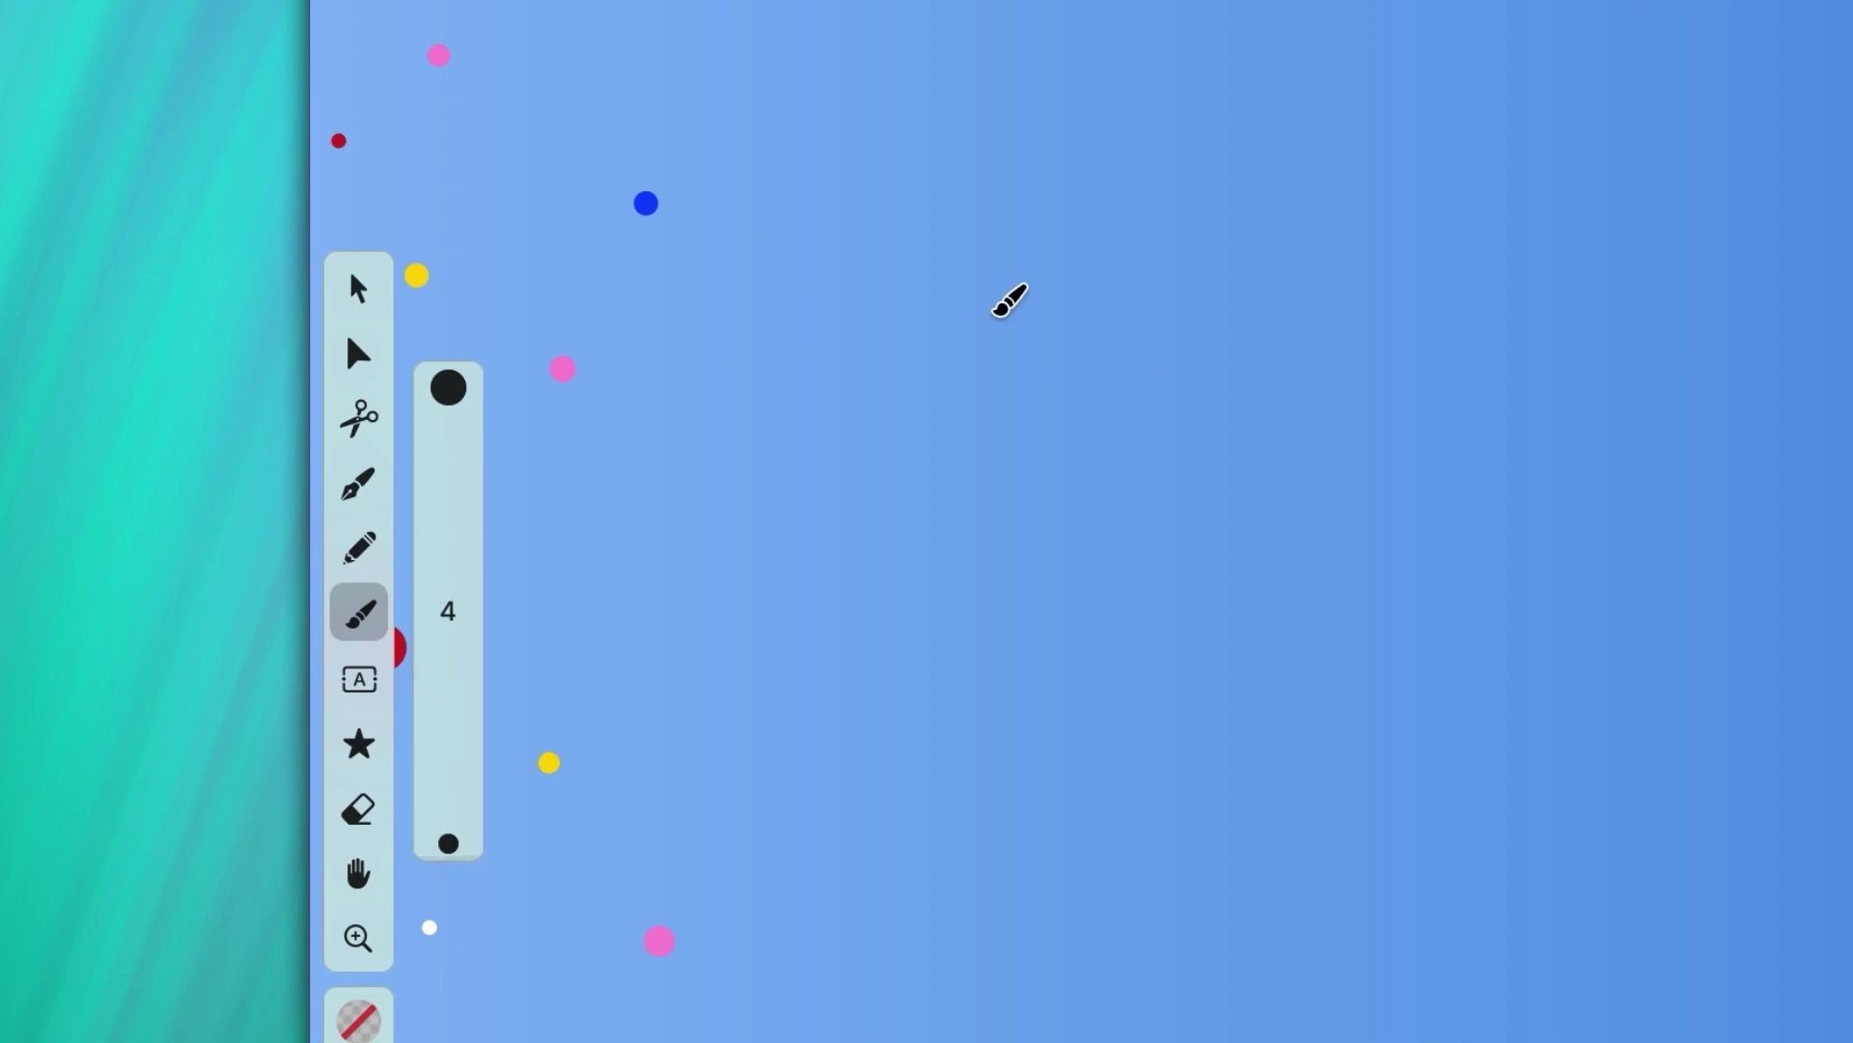
Draw a thin looping red brush stroke, then a size-27 looping stroke beneath it.
mouse_move(978, 345)
mouse_down()
mouse_move(1208, 155)
mouse_move(1428, 94)
mouse_up()
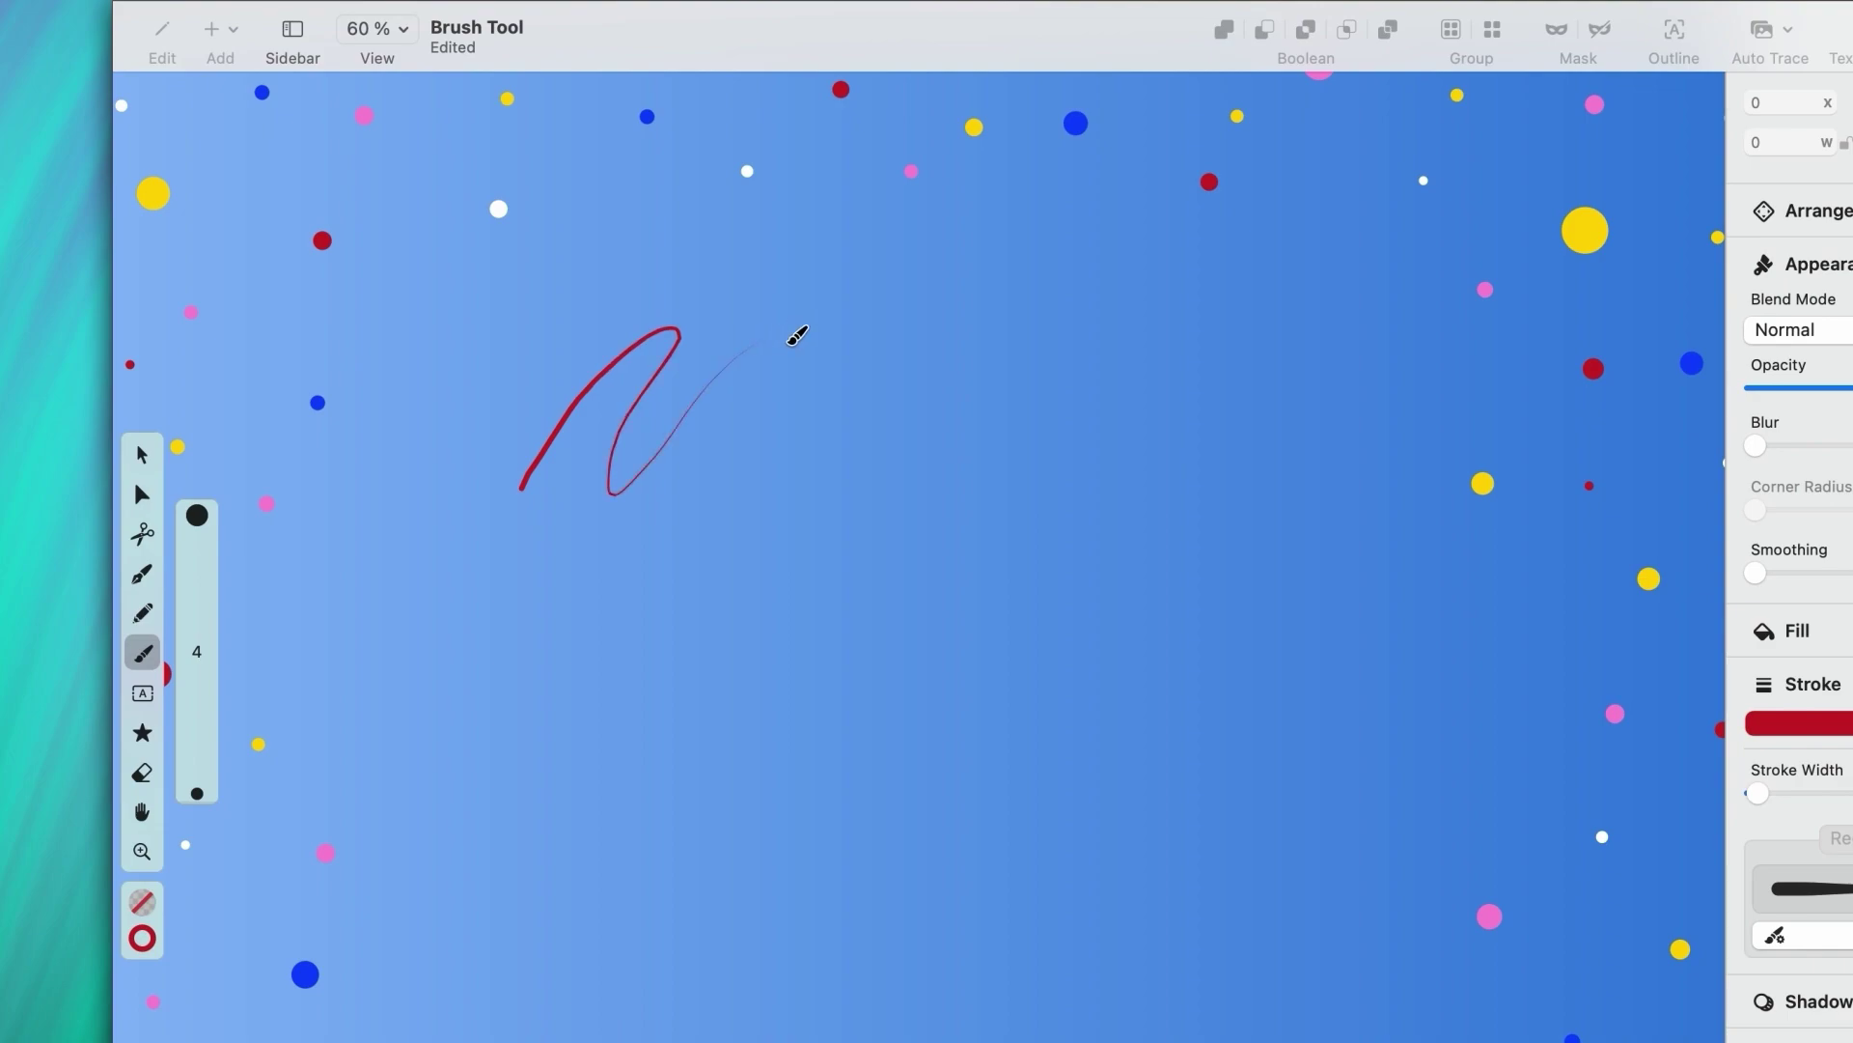
mouse_move(797, 335)
mouse_down()
mouse_move(959, 473)
mouse_move(1341, 435)
mouse_up()
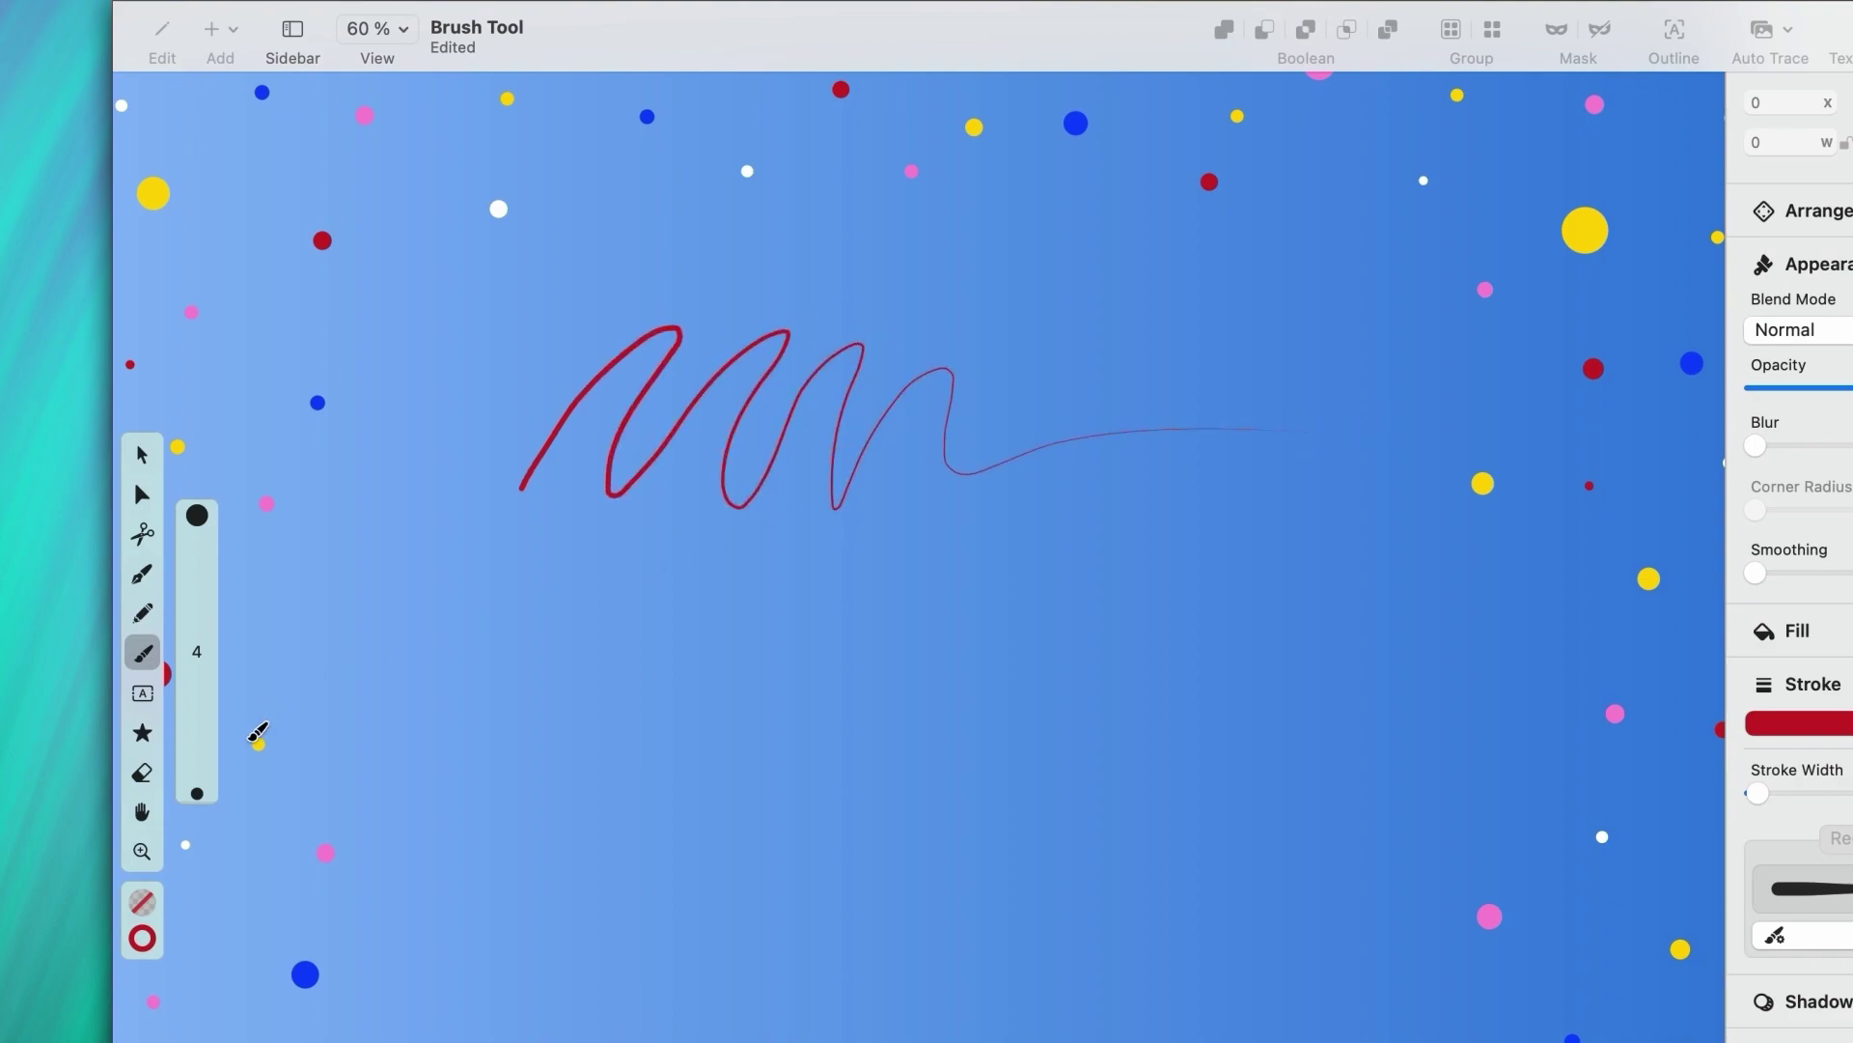
mouse_move(196, 794)
mouse_down()
mouse_move(200, 756)
mouse_move(194, 775)
mouse_up()
mouse_move(521, 654)
mouse_down()
mouse_move(580, 671)
mouse_move(706, 561)
mouse_move(823, 688)
mouse_move(929, 583)
mouse_move(1310, 596)
mouse_up()
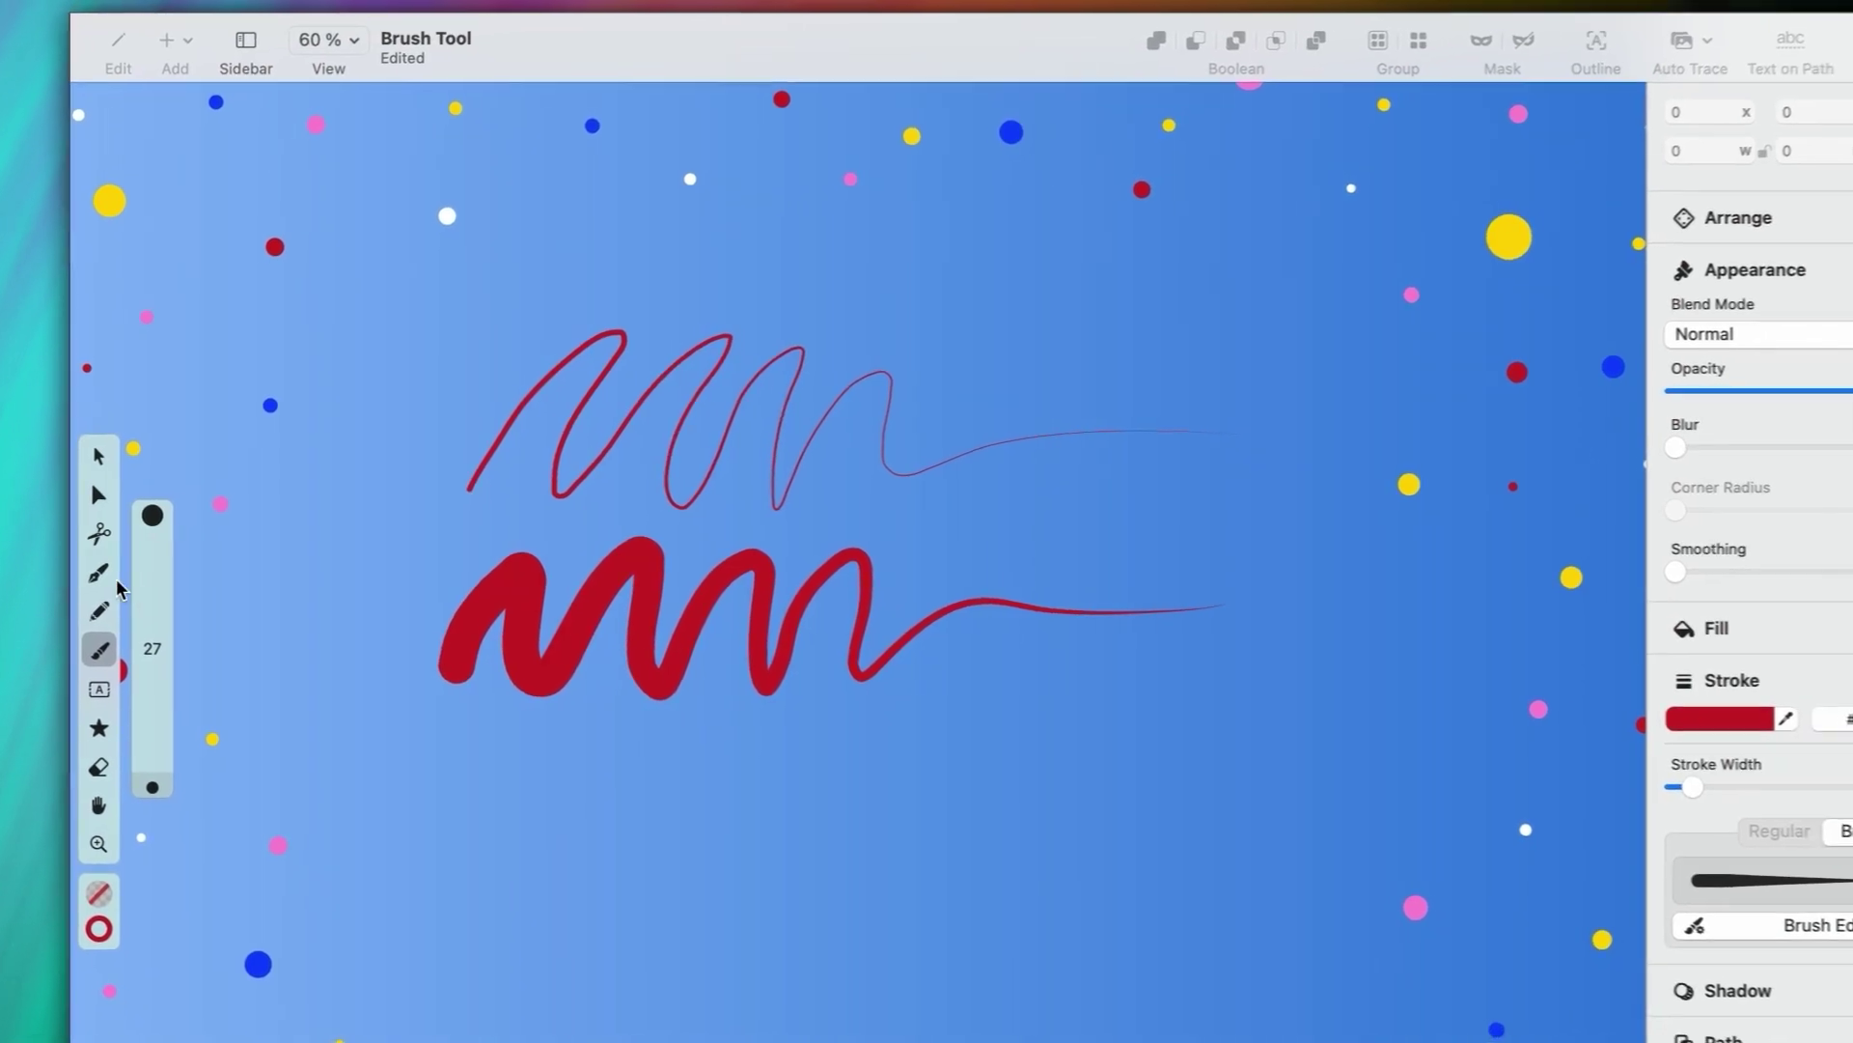
Draw a smooth two-node red curve with the Pen below the strokes and restyle its stroke as a tapered brush.
click(1640, 821)
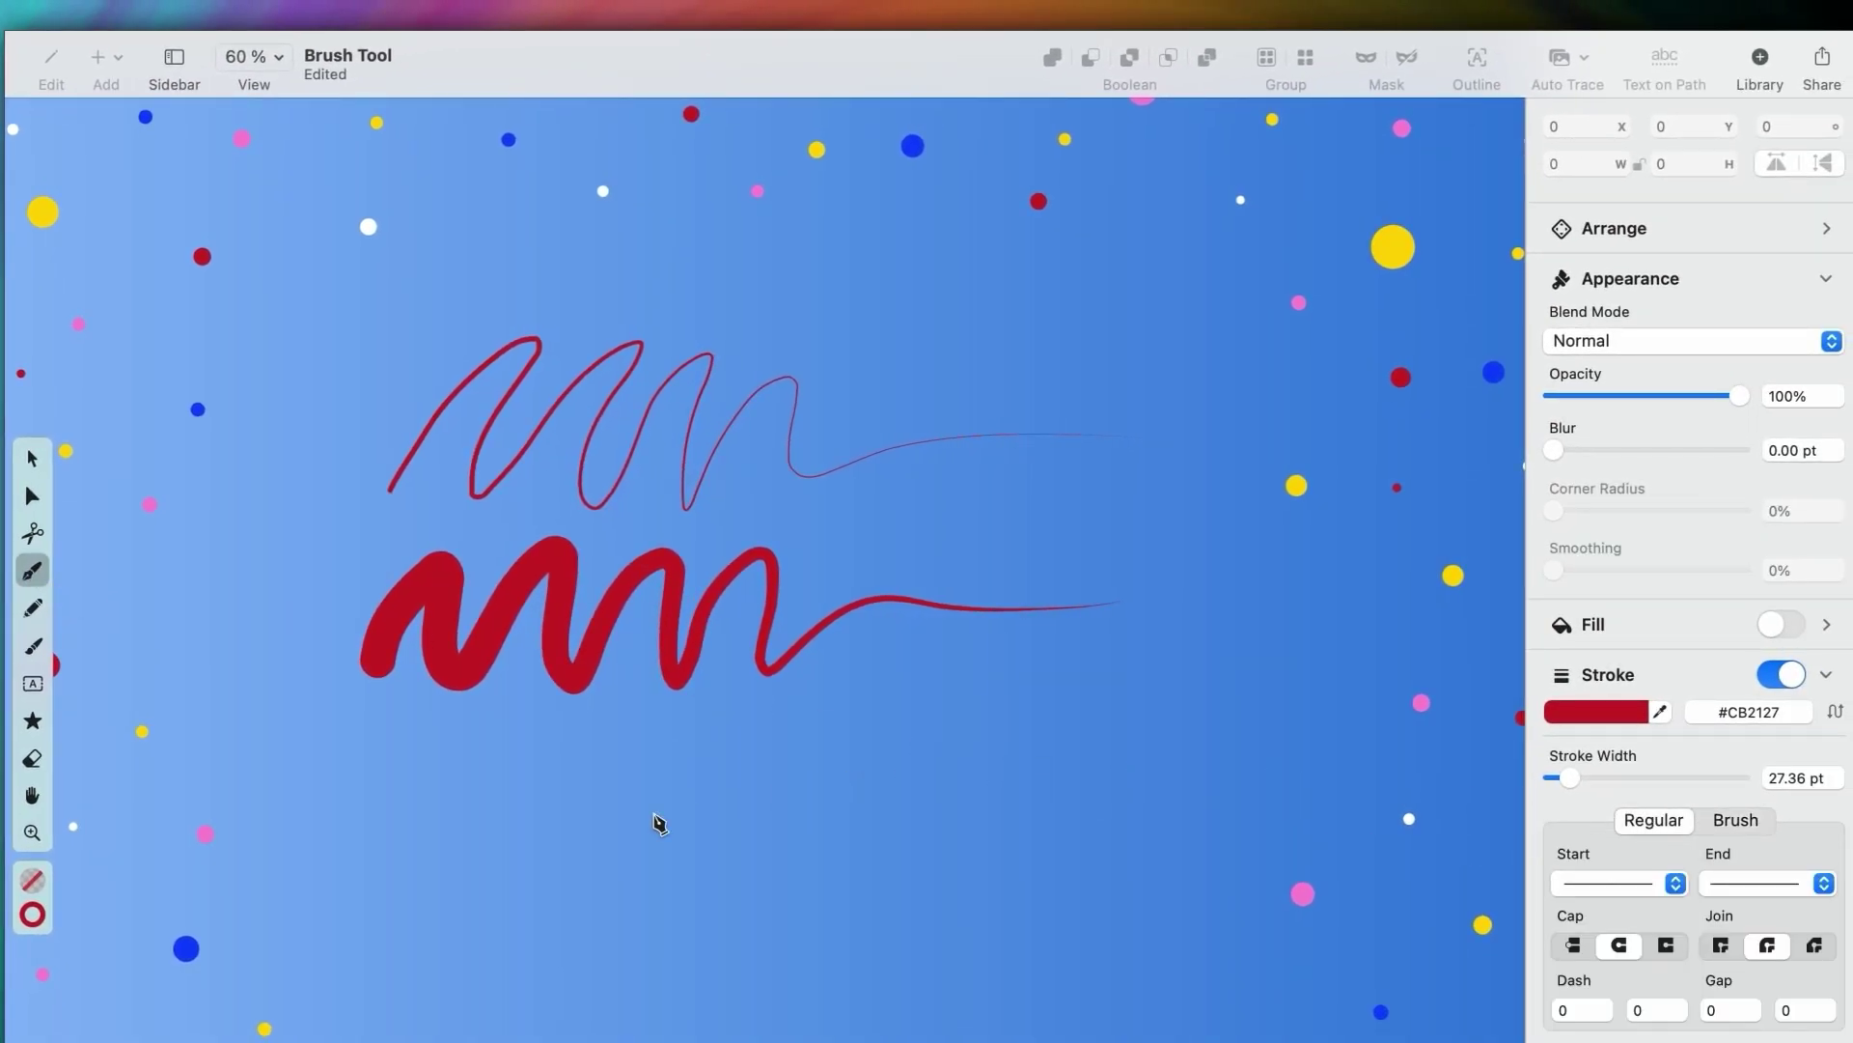
drag(391, 891, 454, 759)
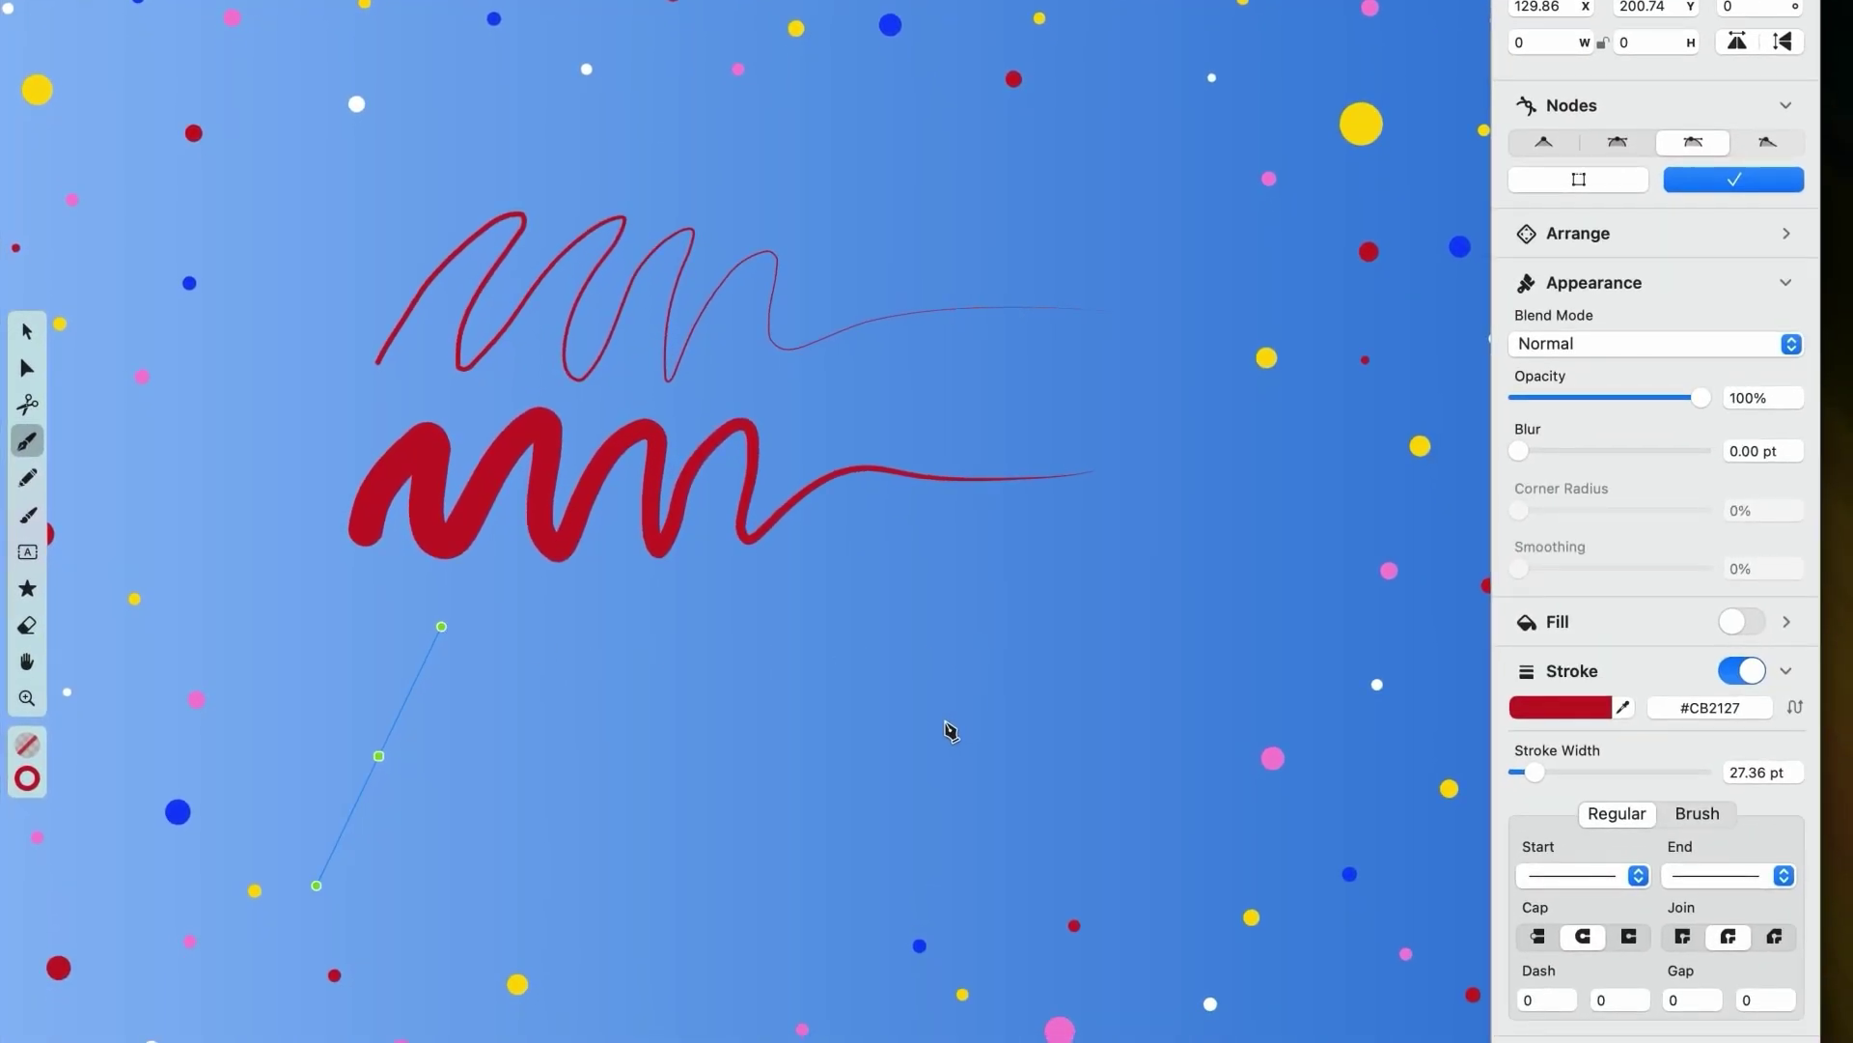
drag(938, 744, 1145, 519)
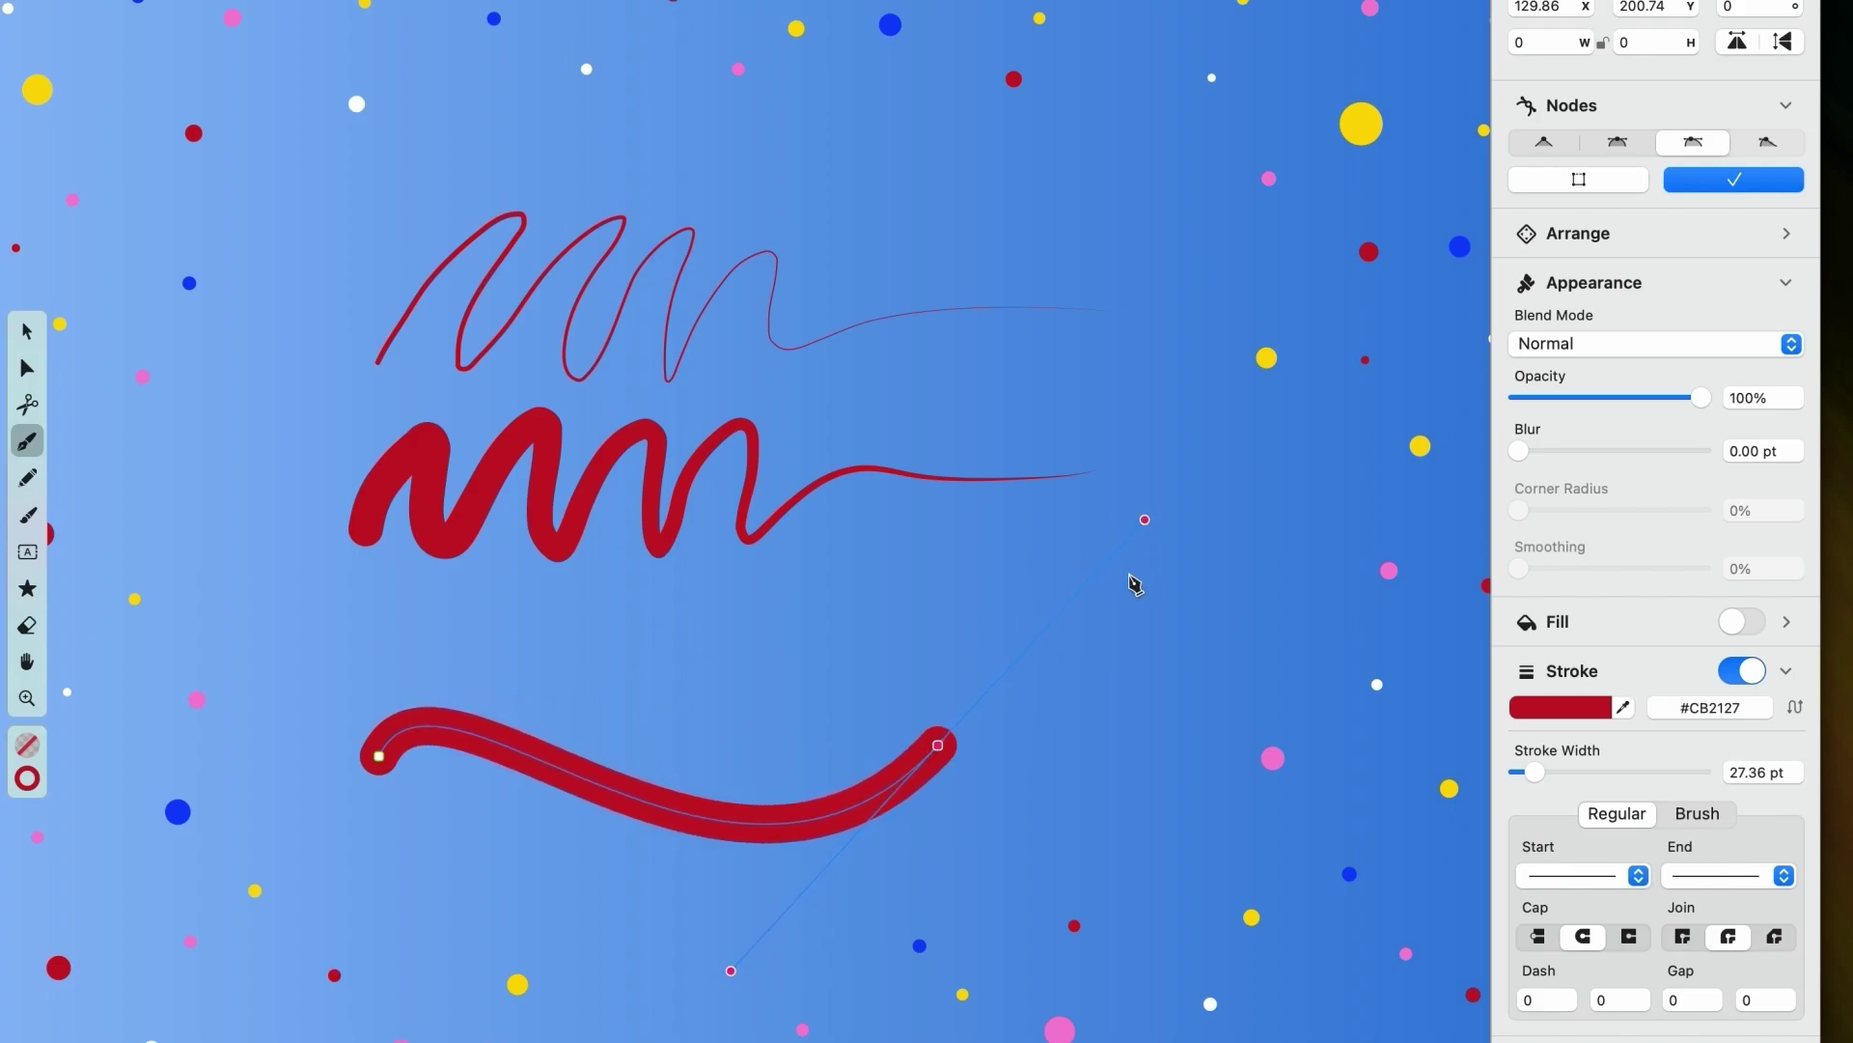
click(1696, 816)
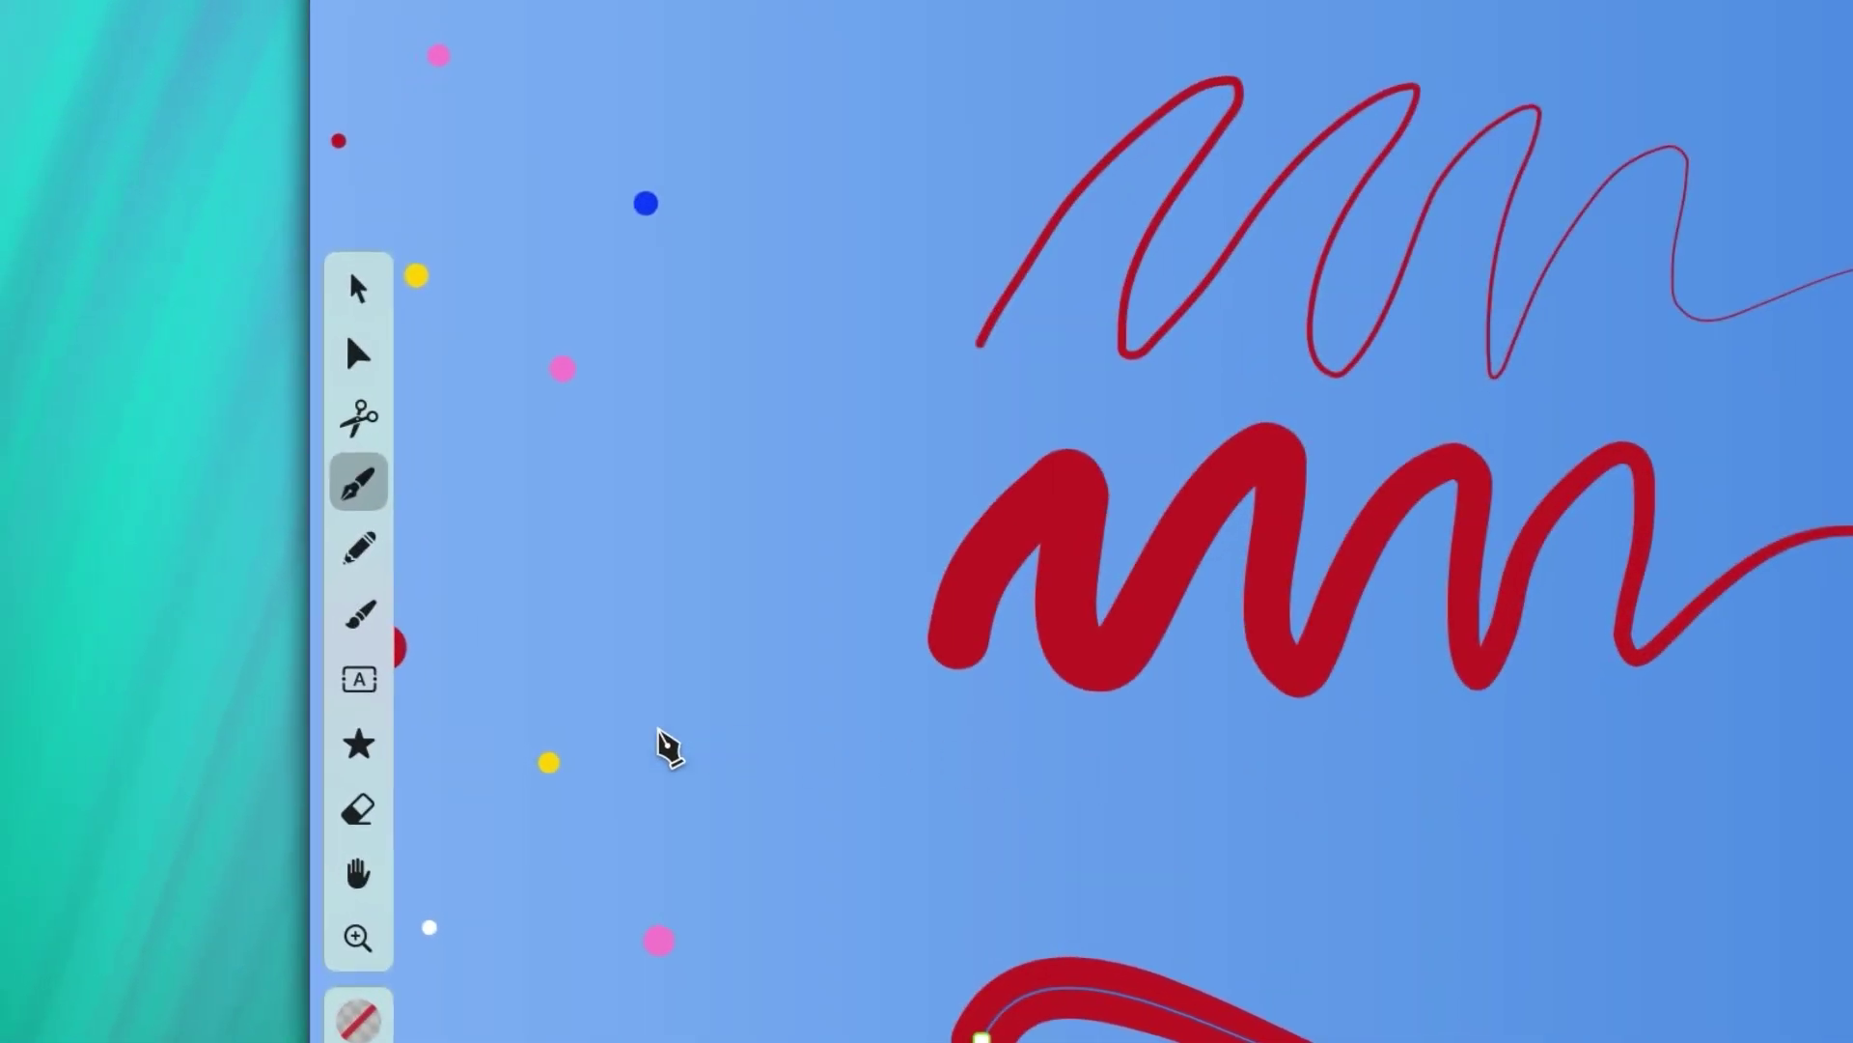
Draw a red five-point star and thin its stroke to 9.47 pt.
click(27, 588)
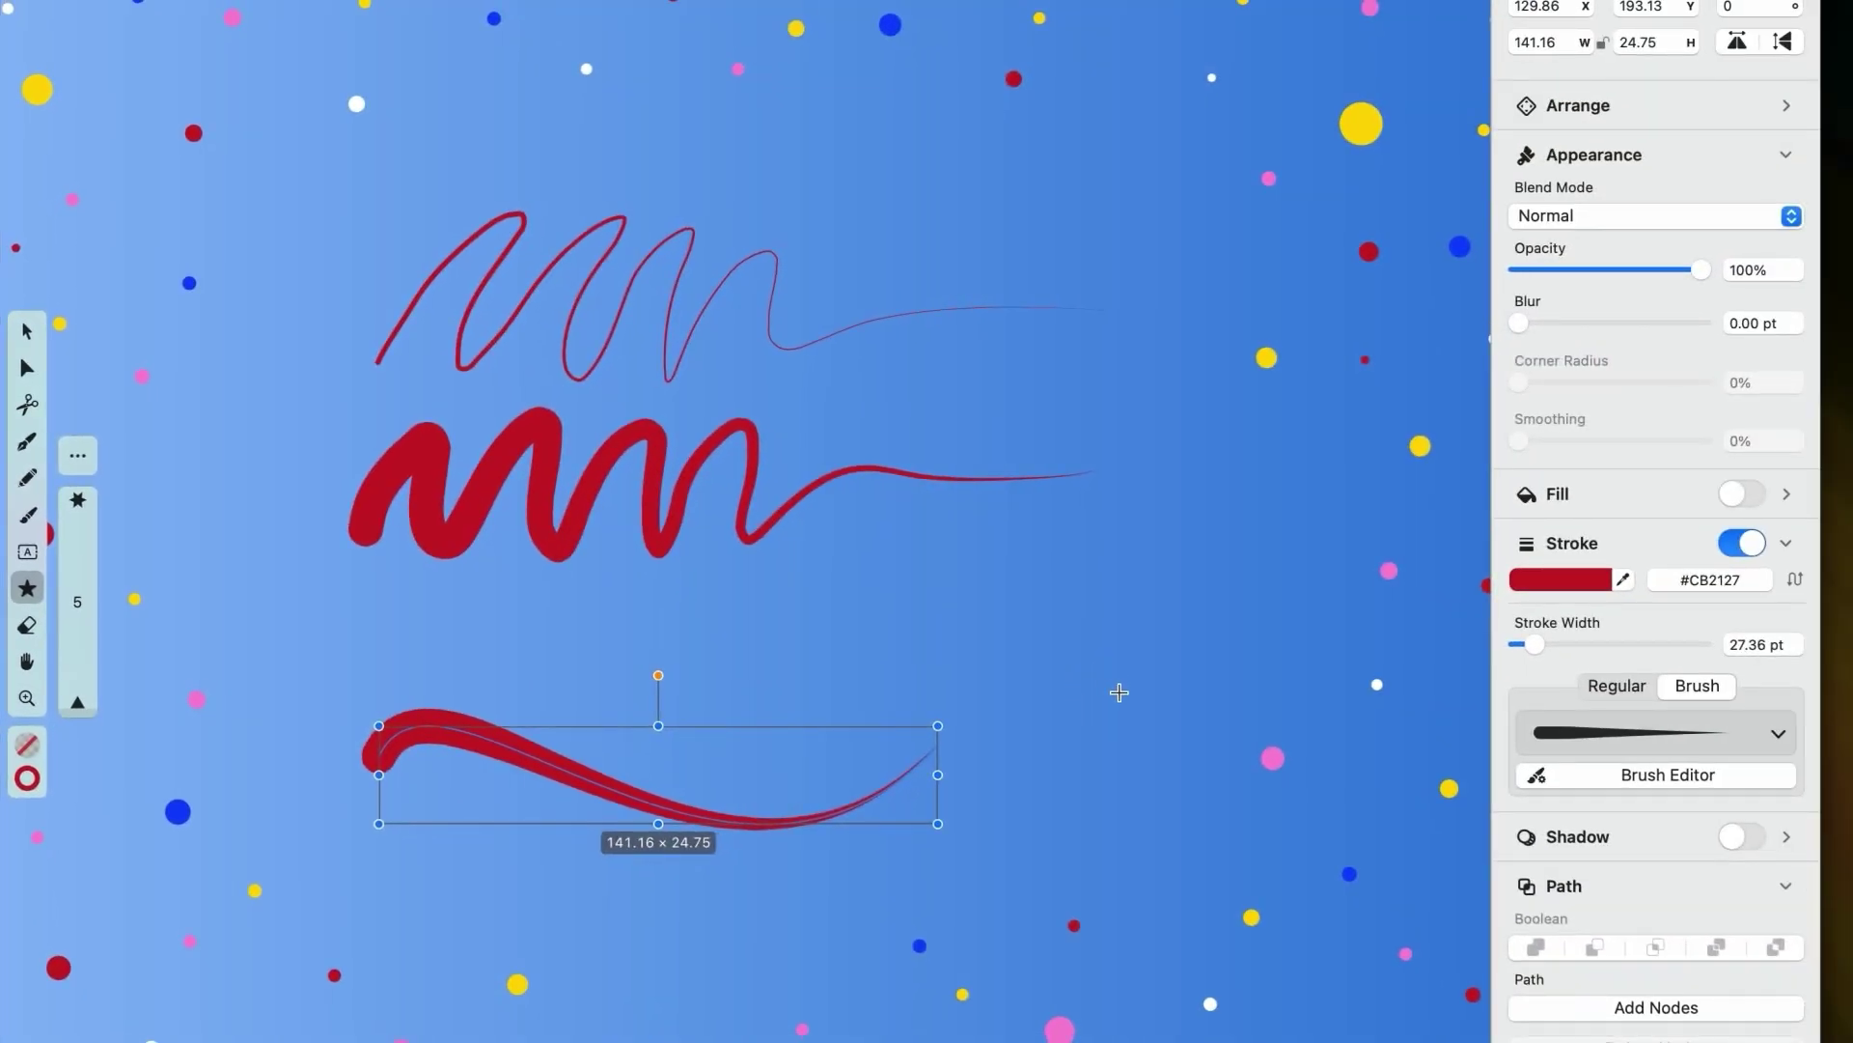
drag(1119, 692, 1001, 566)
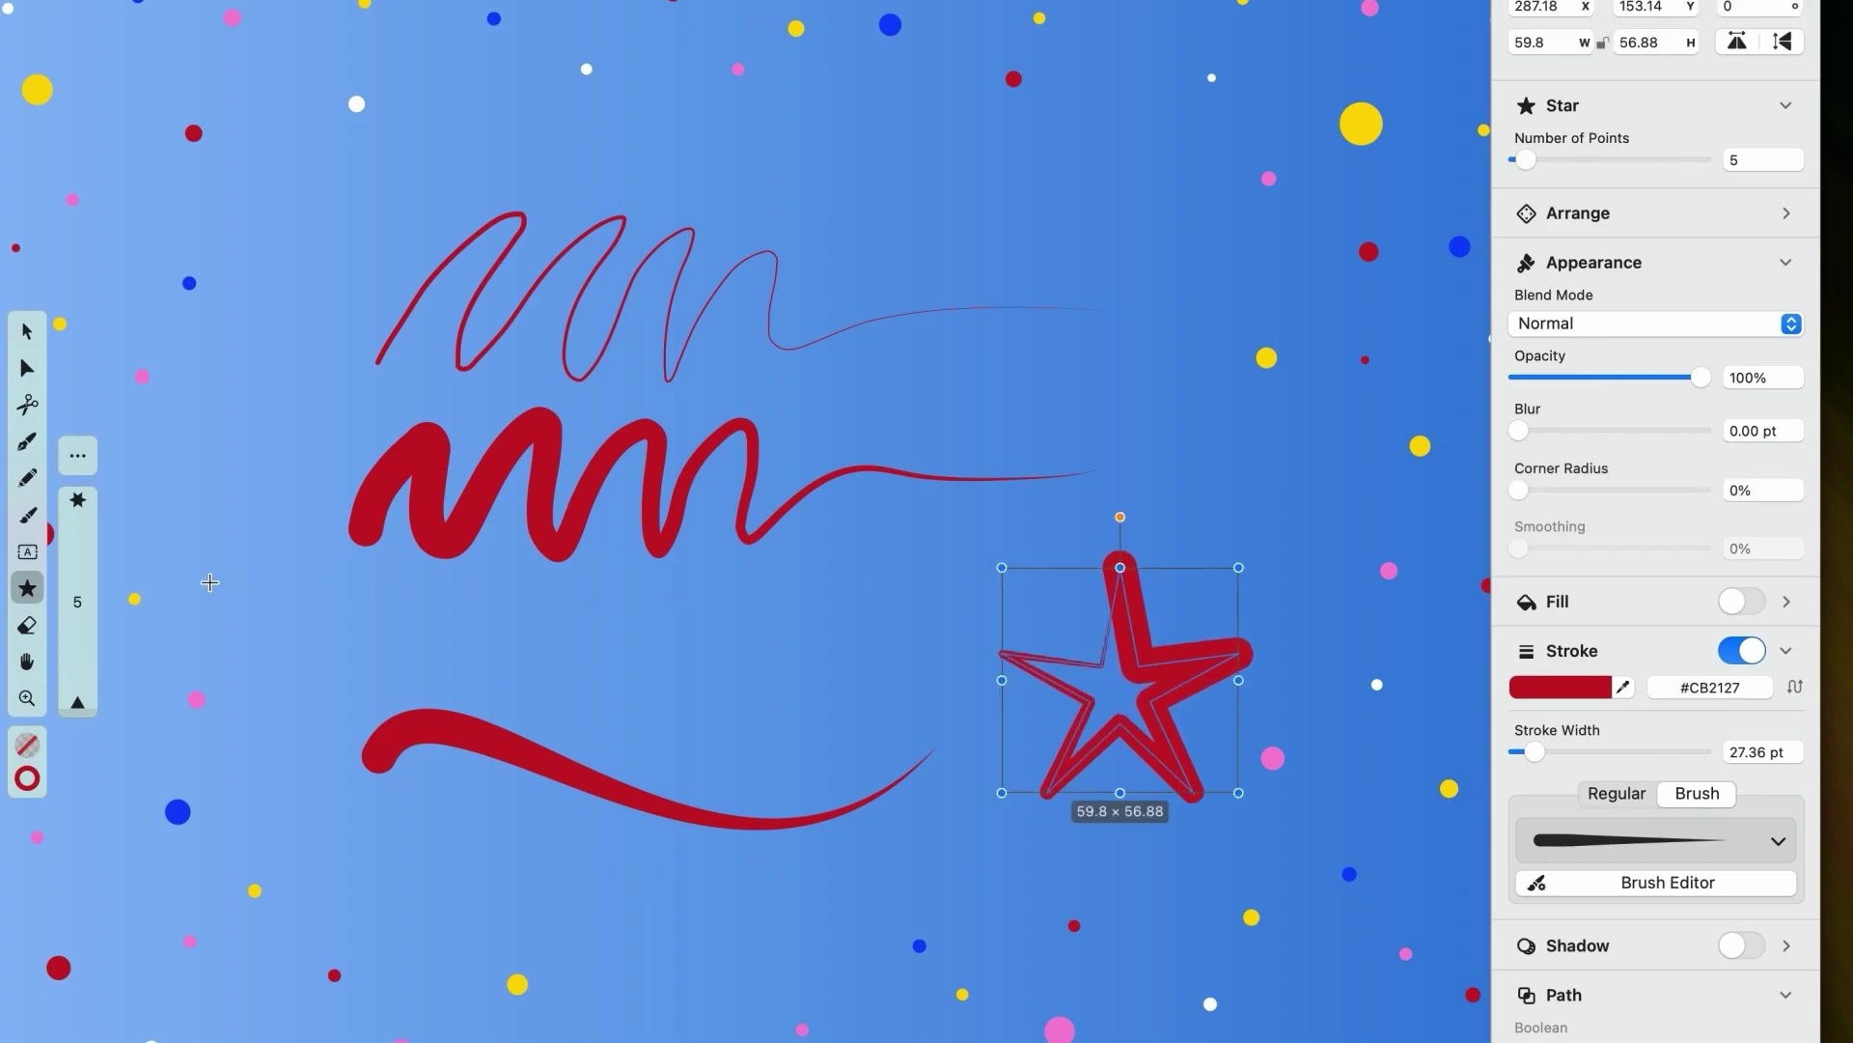
click(31, 599)
click(83, 527)
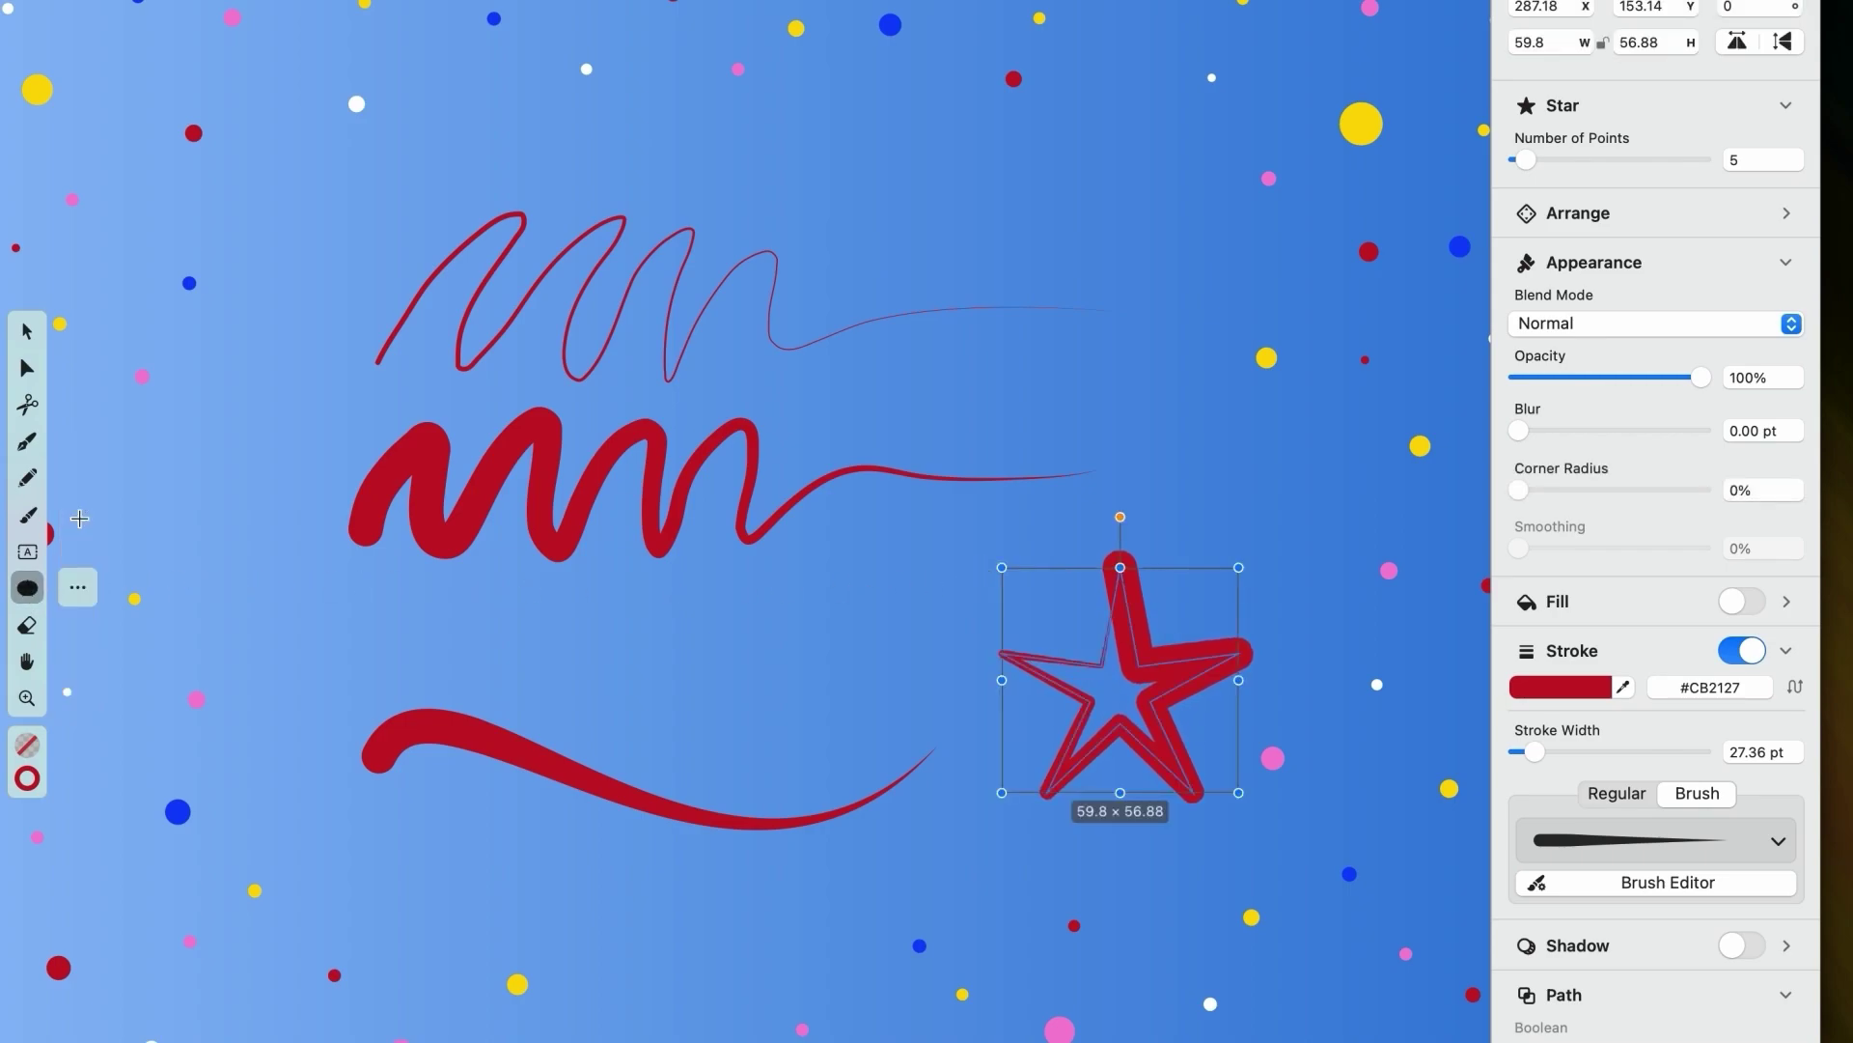
drag(1537, 765, 1524, 757)
Draw a small red circle beside the star and a small rectangle to its left.
drag(809, 608, 905, 693)
click(27, 587)
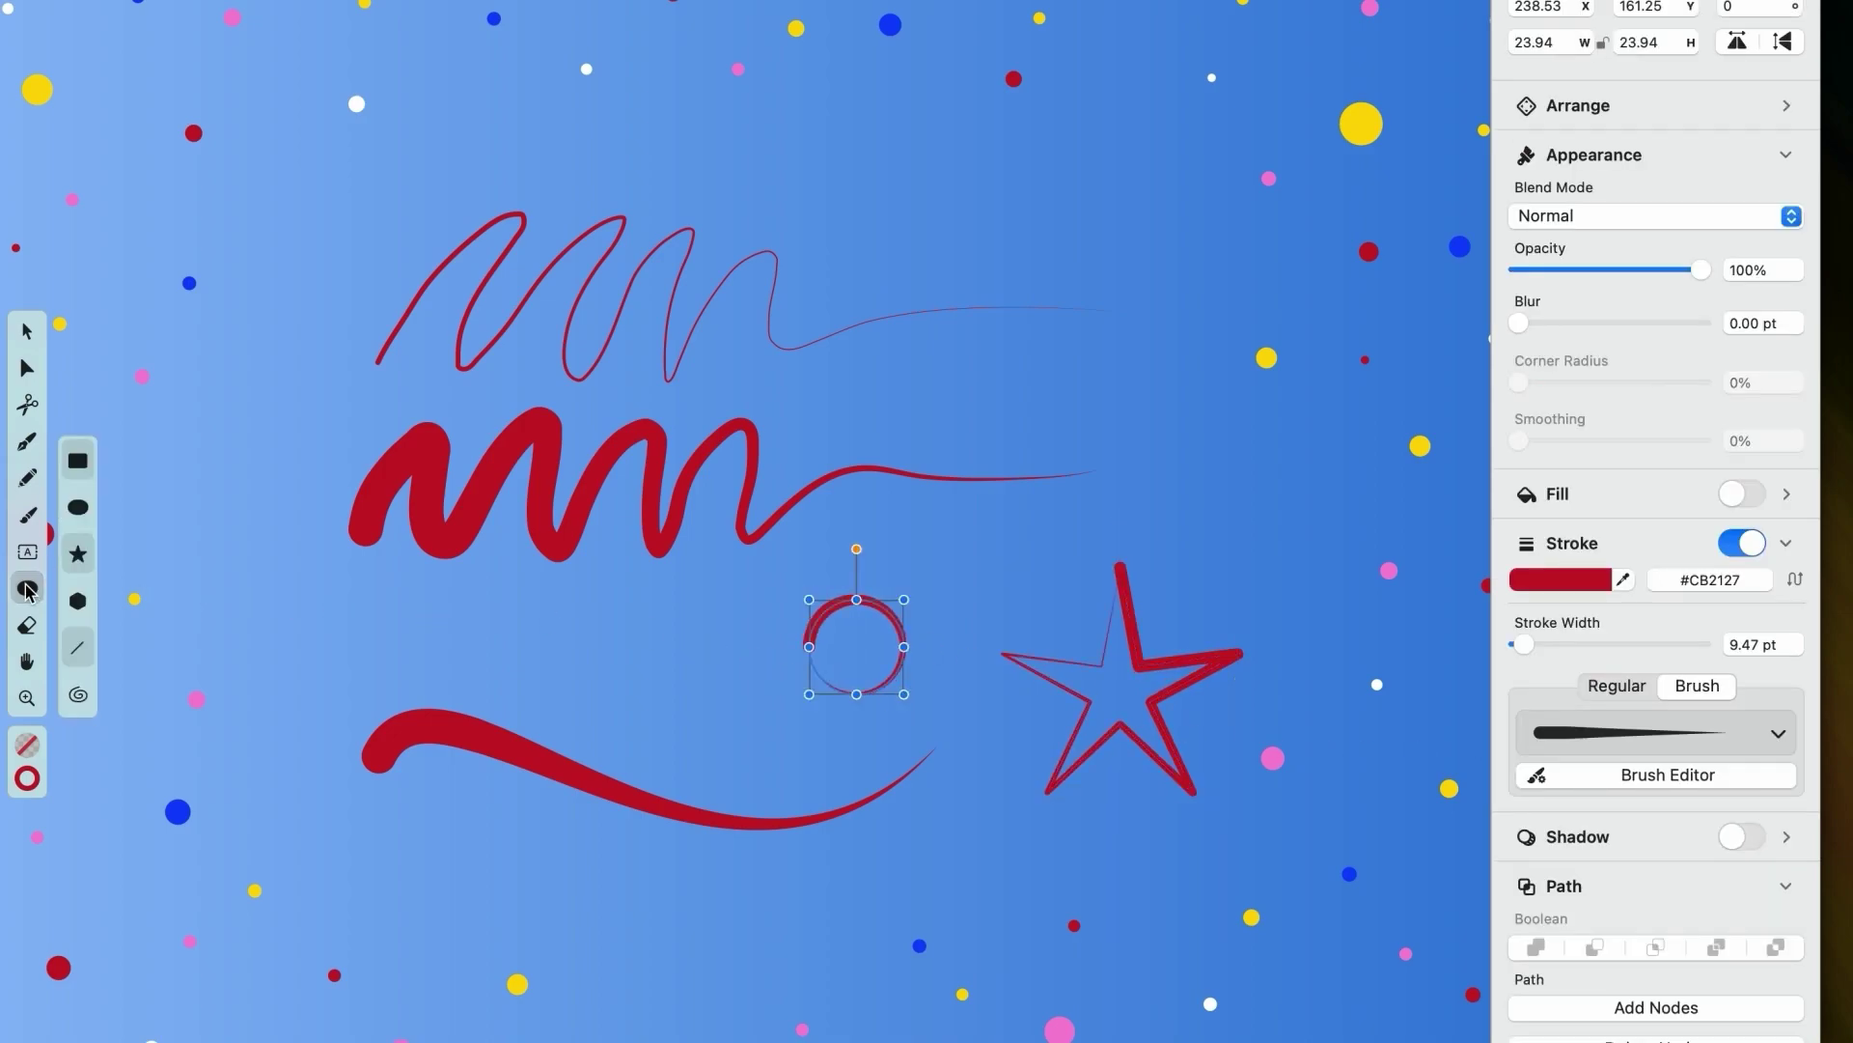
click(78, 547)
drag(529, 613, 717, 693)
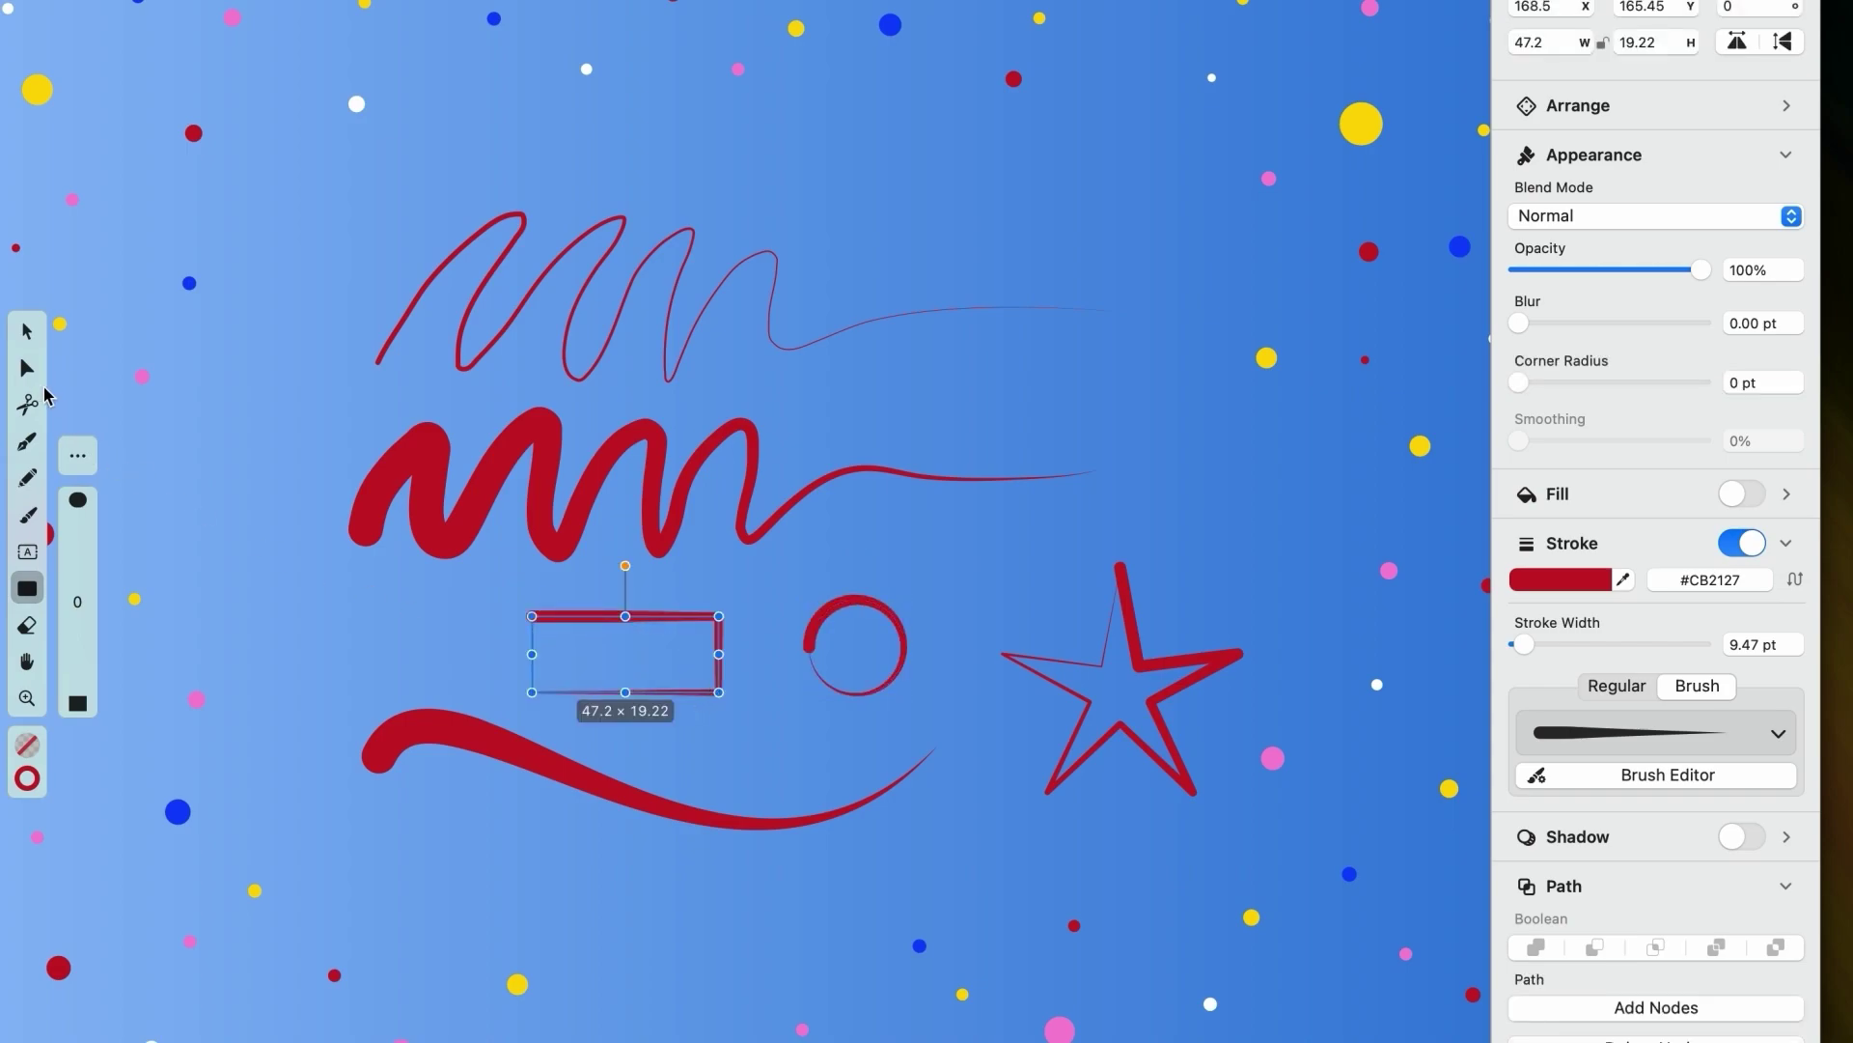
Pull the star's top point up and right and drag its right point upward.
click(27, 368)
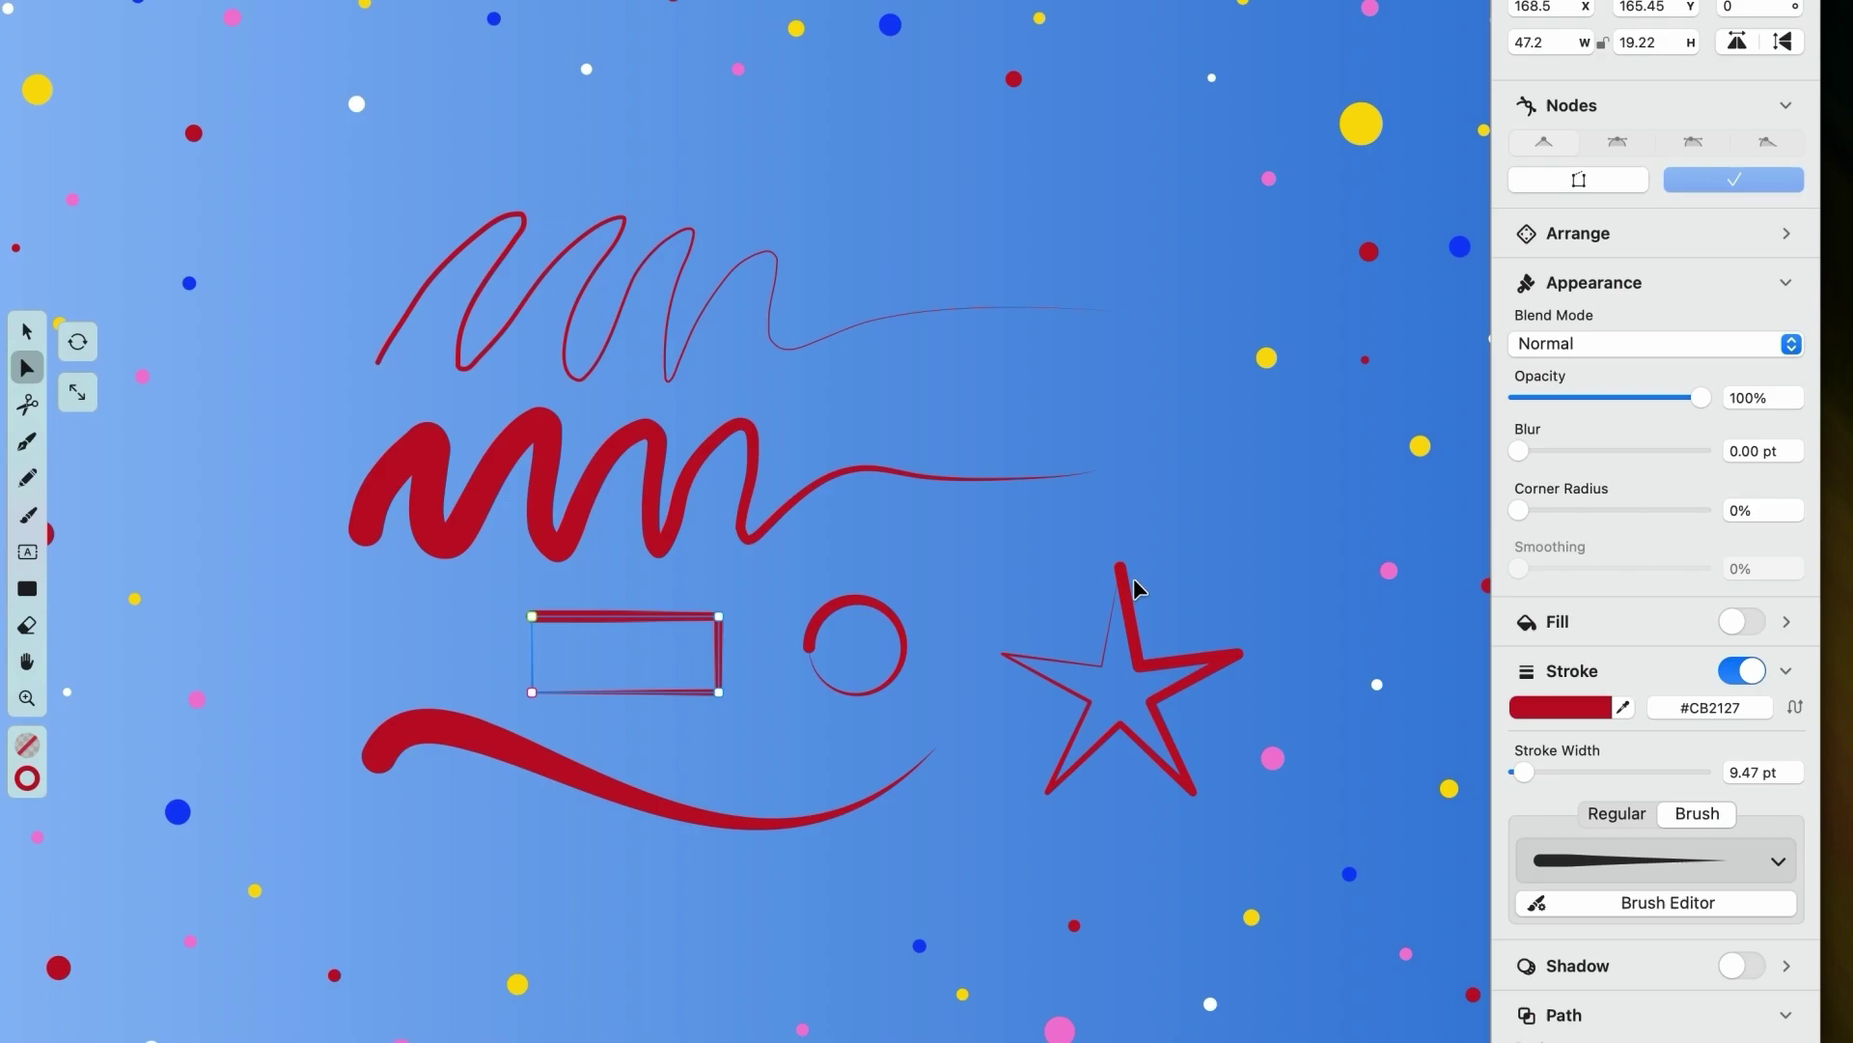
click(1123, 581)
drag(1120, 564, 1155, 521)
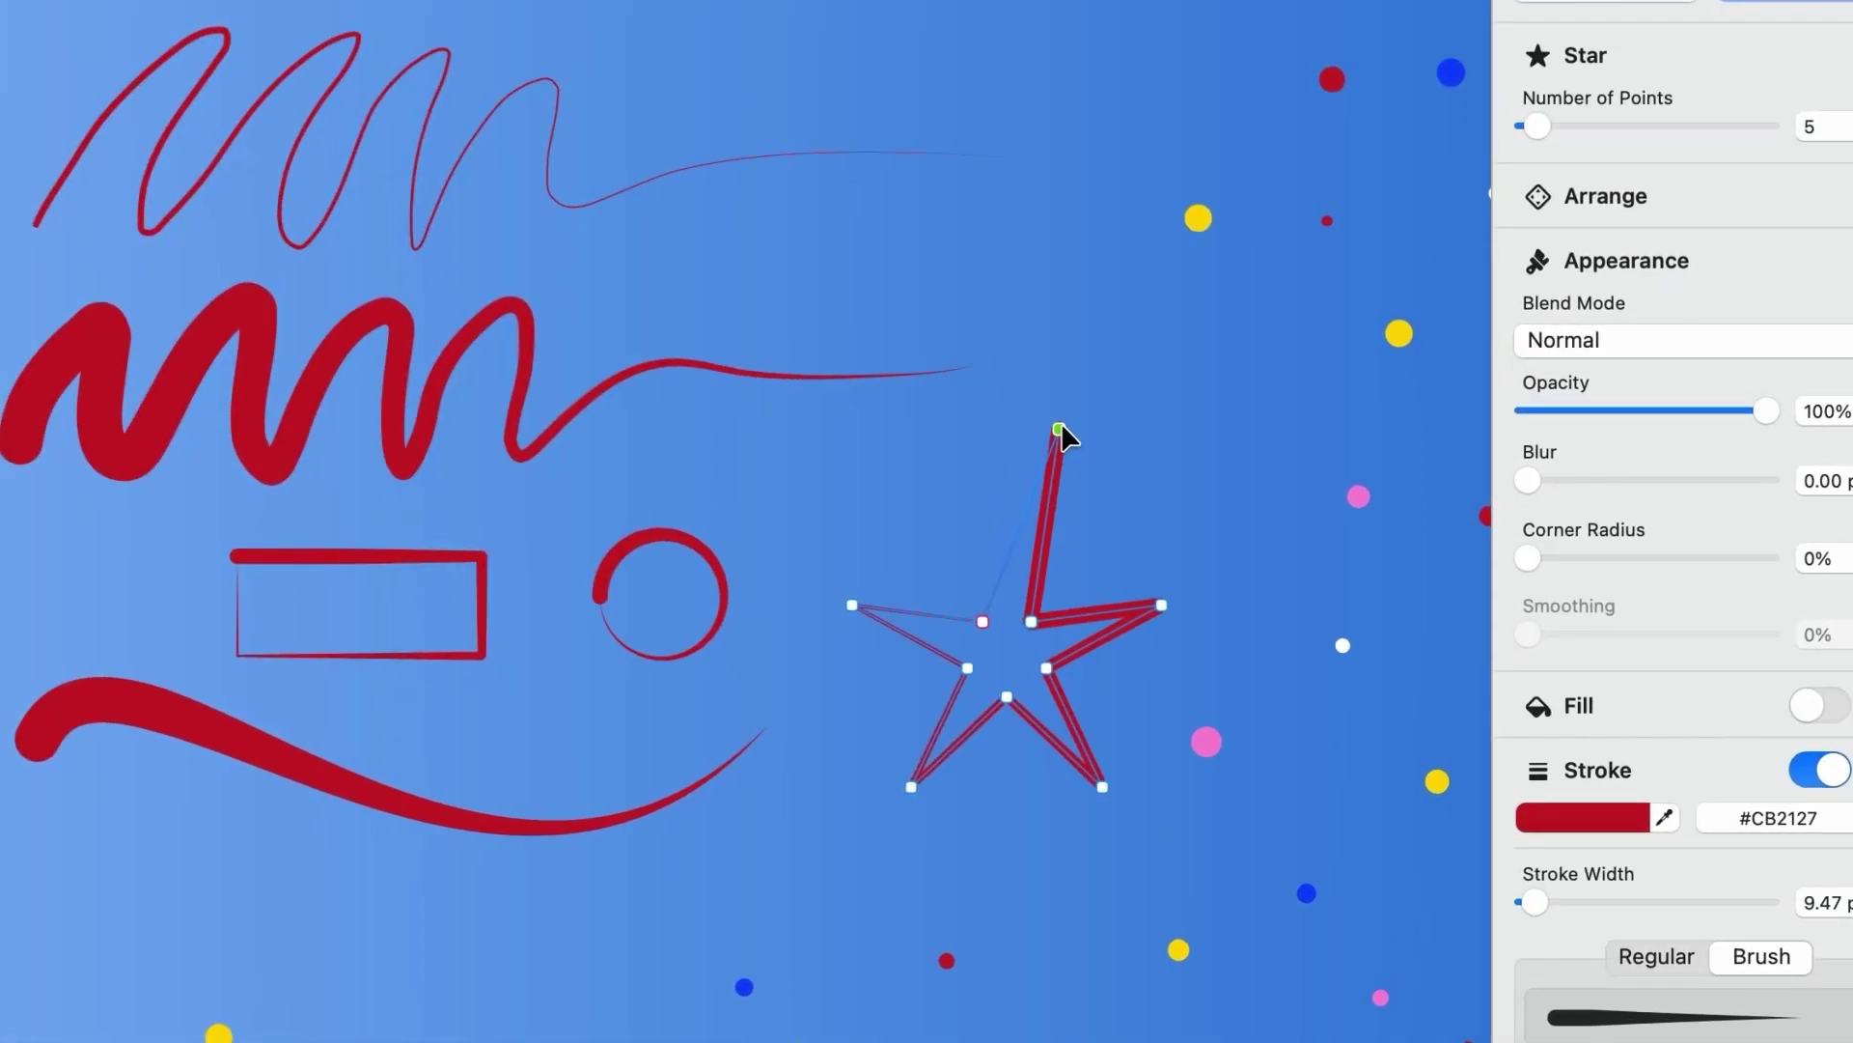
drag(1059, 427, 1098, 386)
drag(1162, 606, 1171, 503)
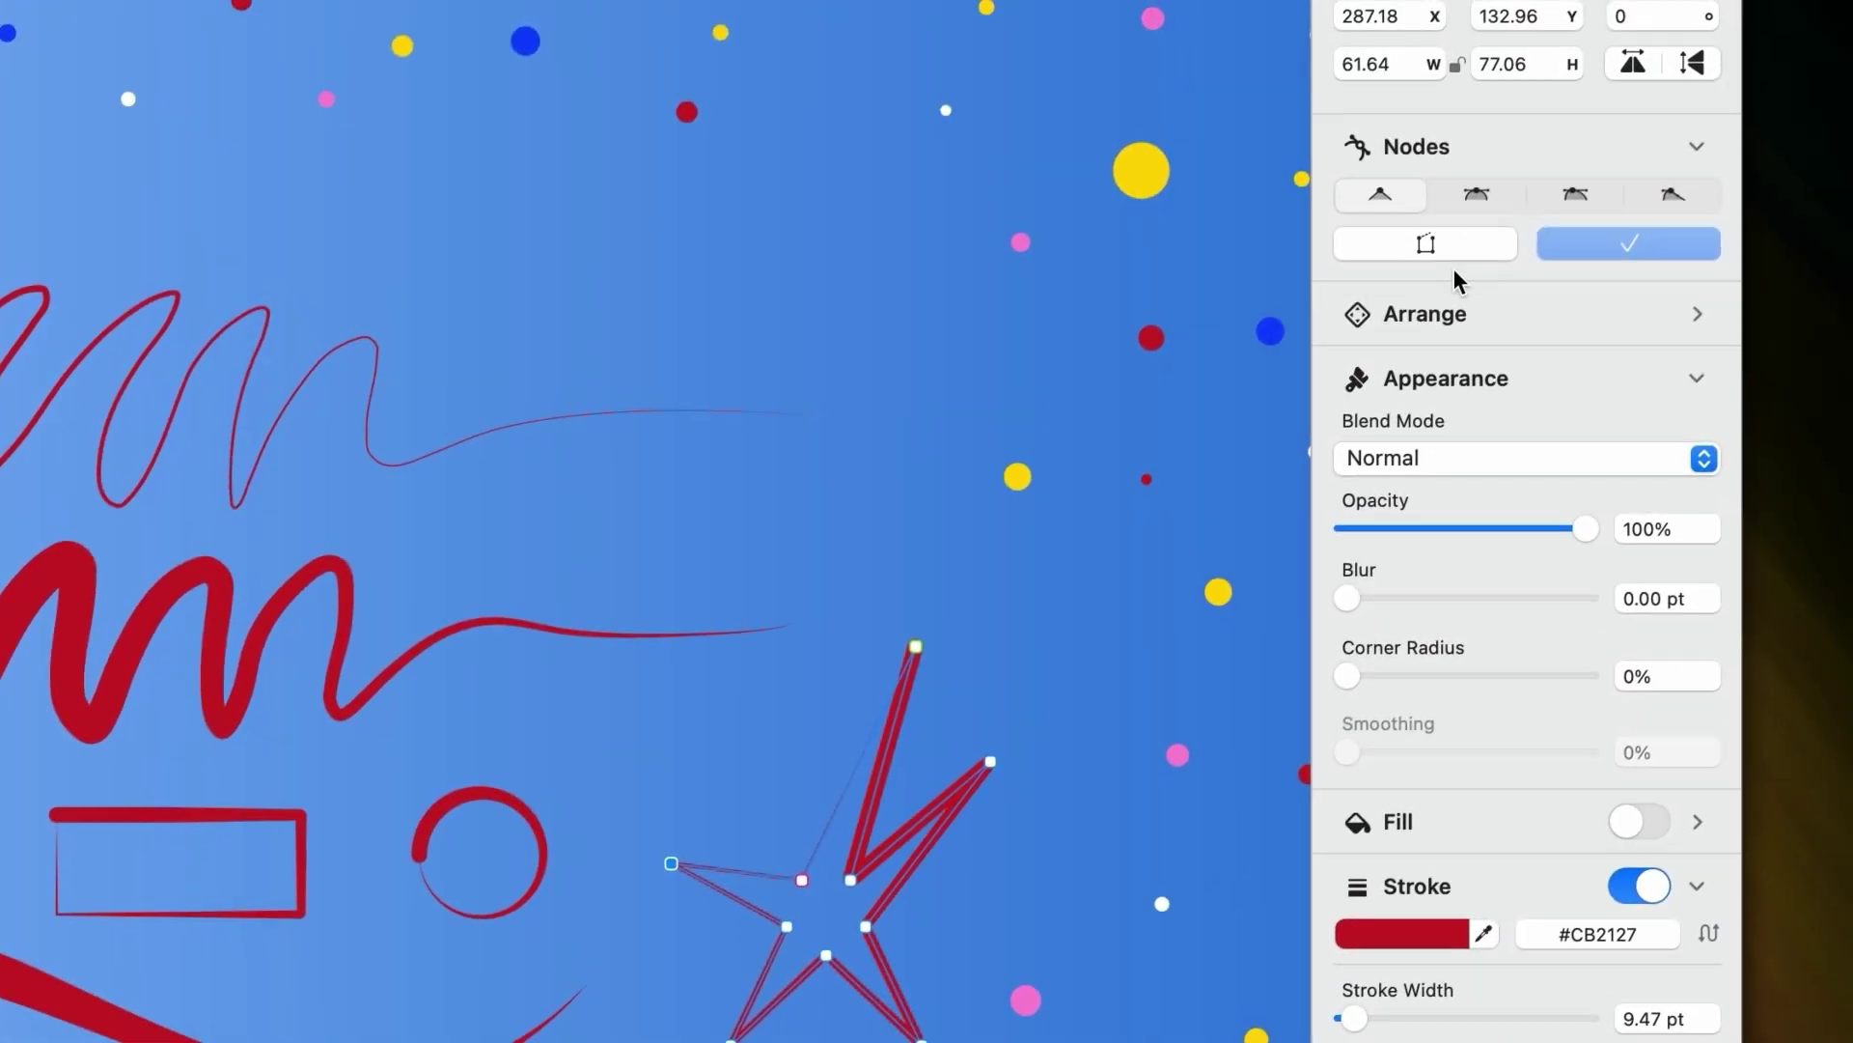
Make the star's left point a smooth curve and bulge the rectangle's right end.
click(1668, 197)
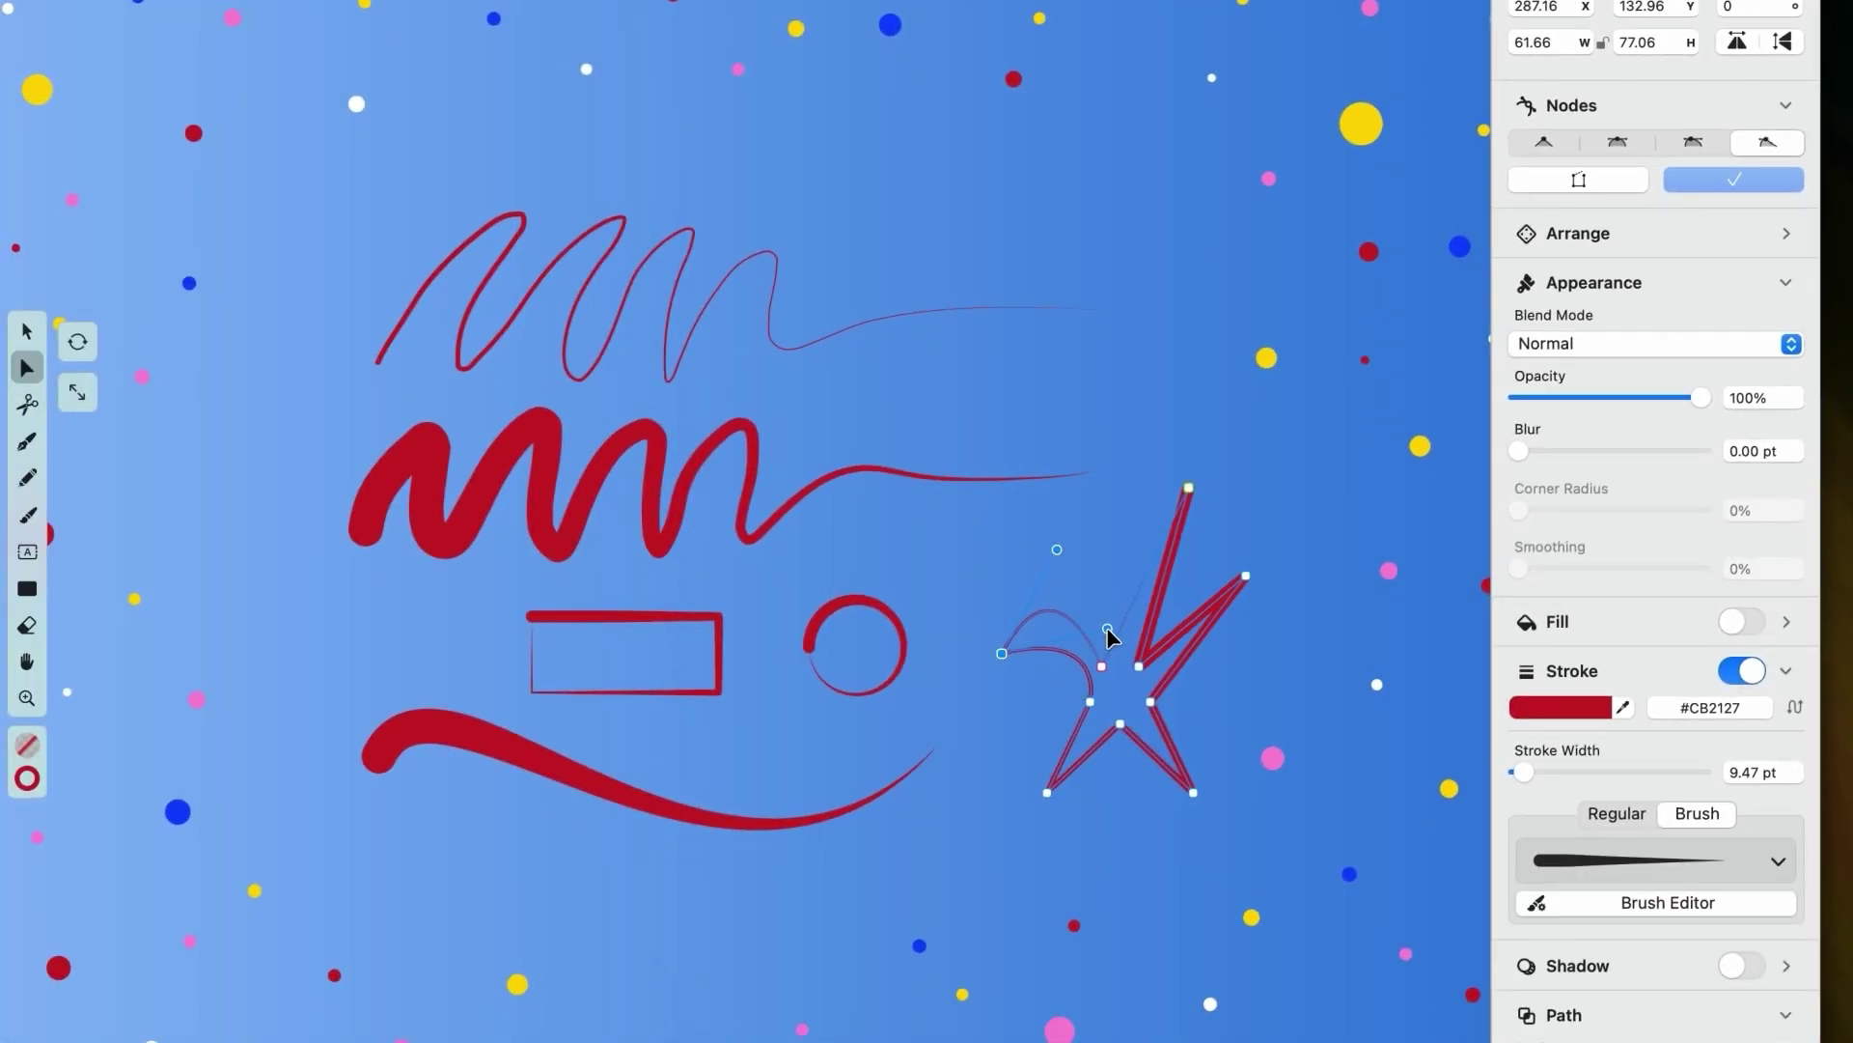
click(721, 632)
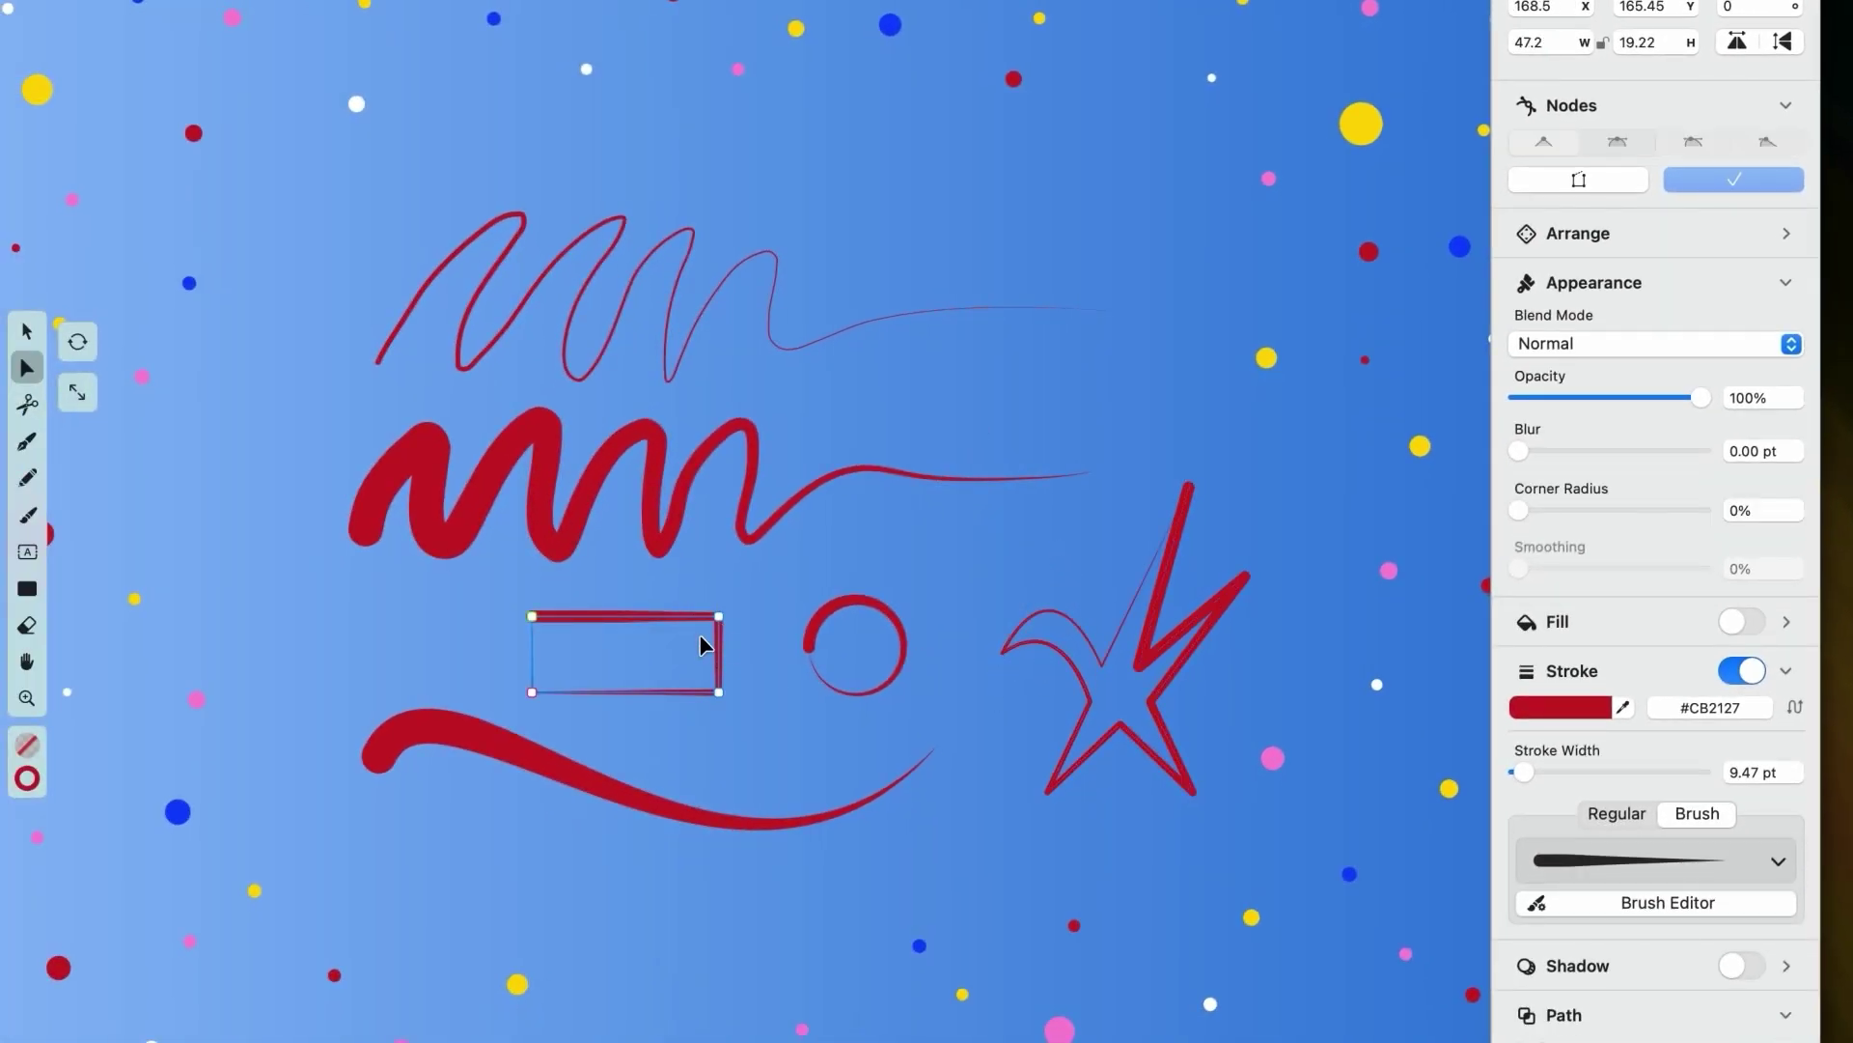
drag(716, 619, 729, 719)
Smooth the thick zigzag stroke to 100%, then marquee-select the strokes and shapes together.
key(v)
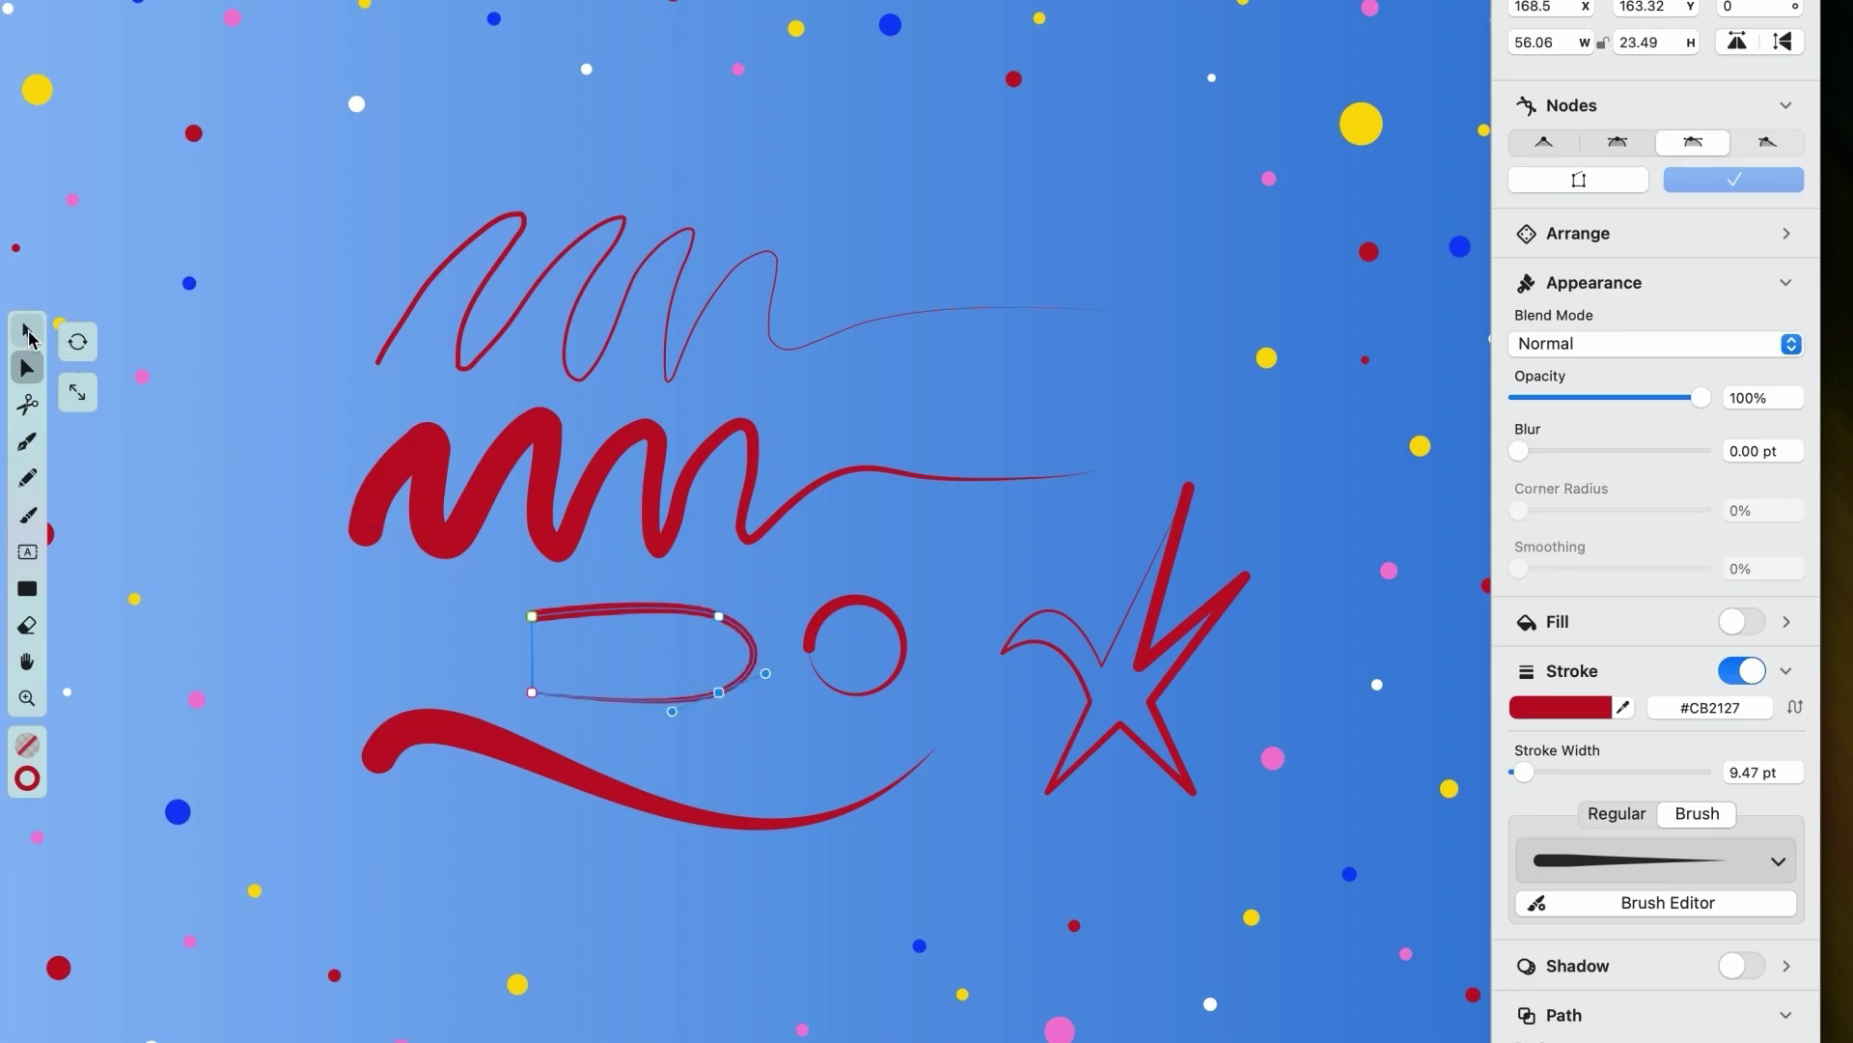
click(415, 477)
key(a)
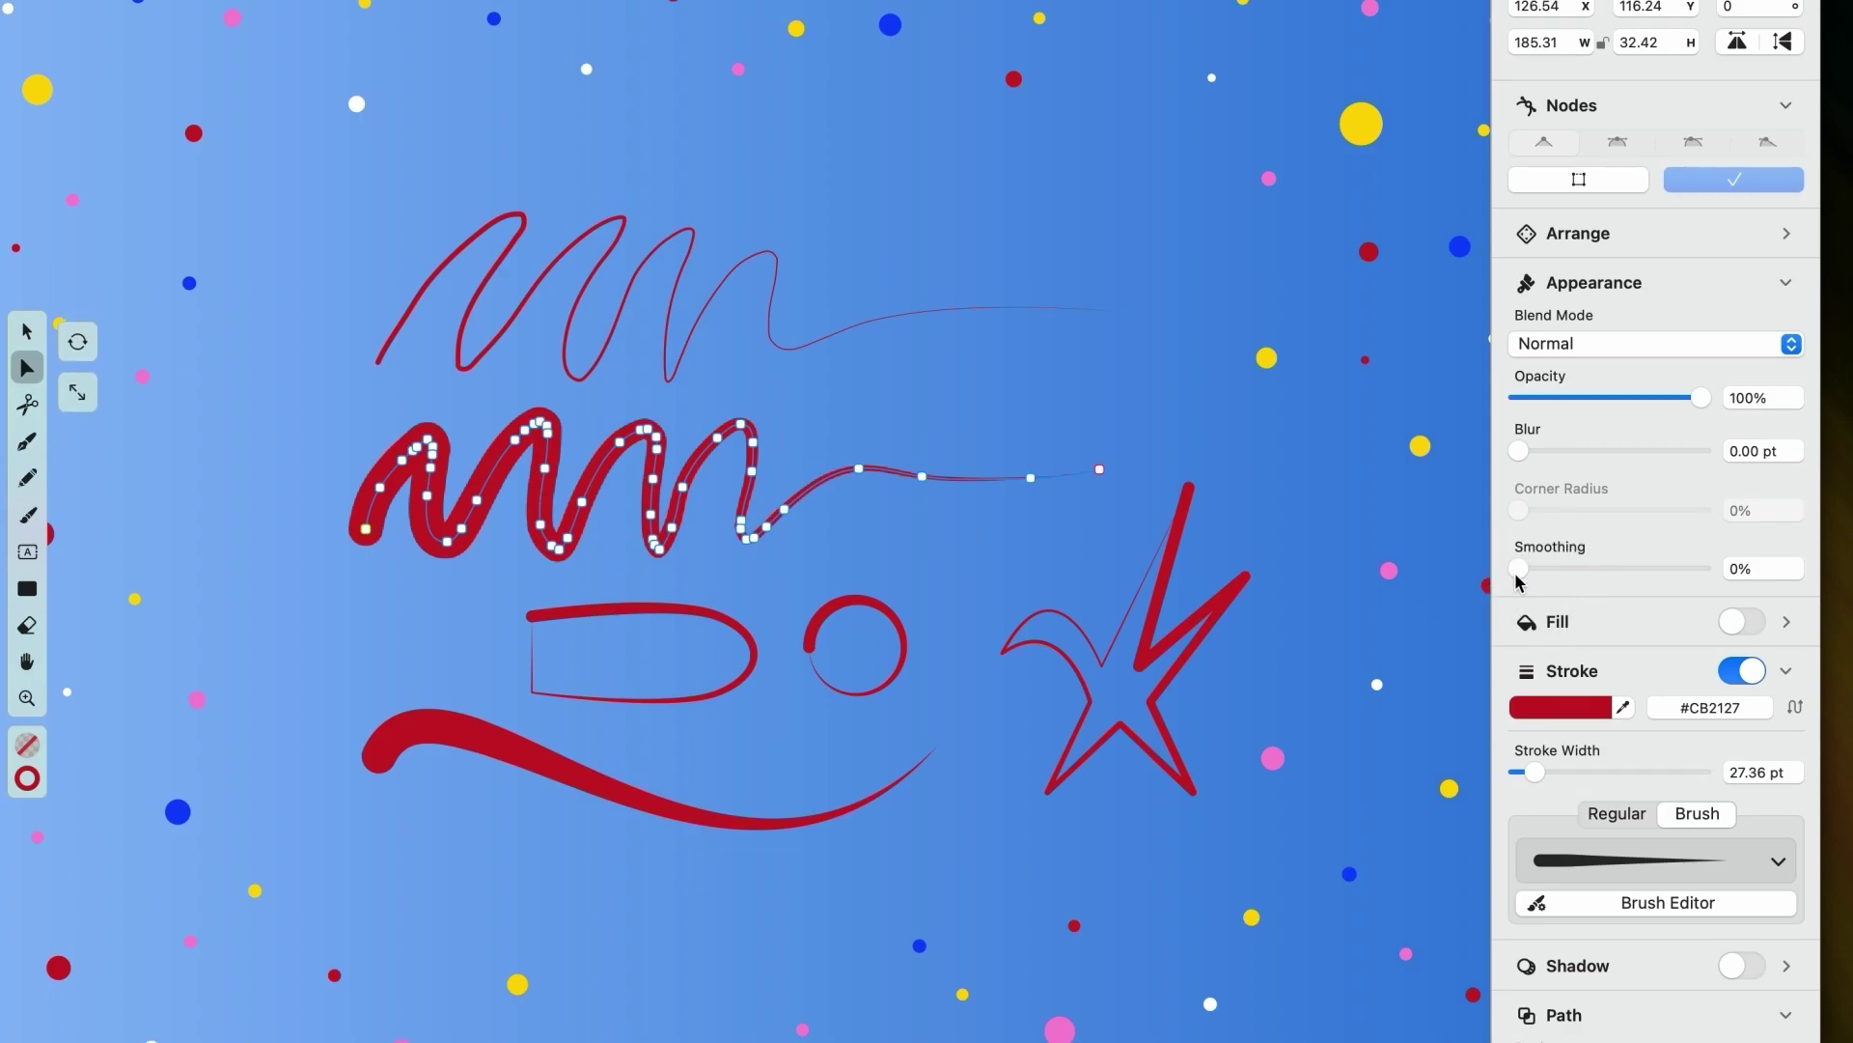
drag(1517, 575, 1794, 581)
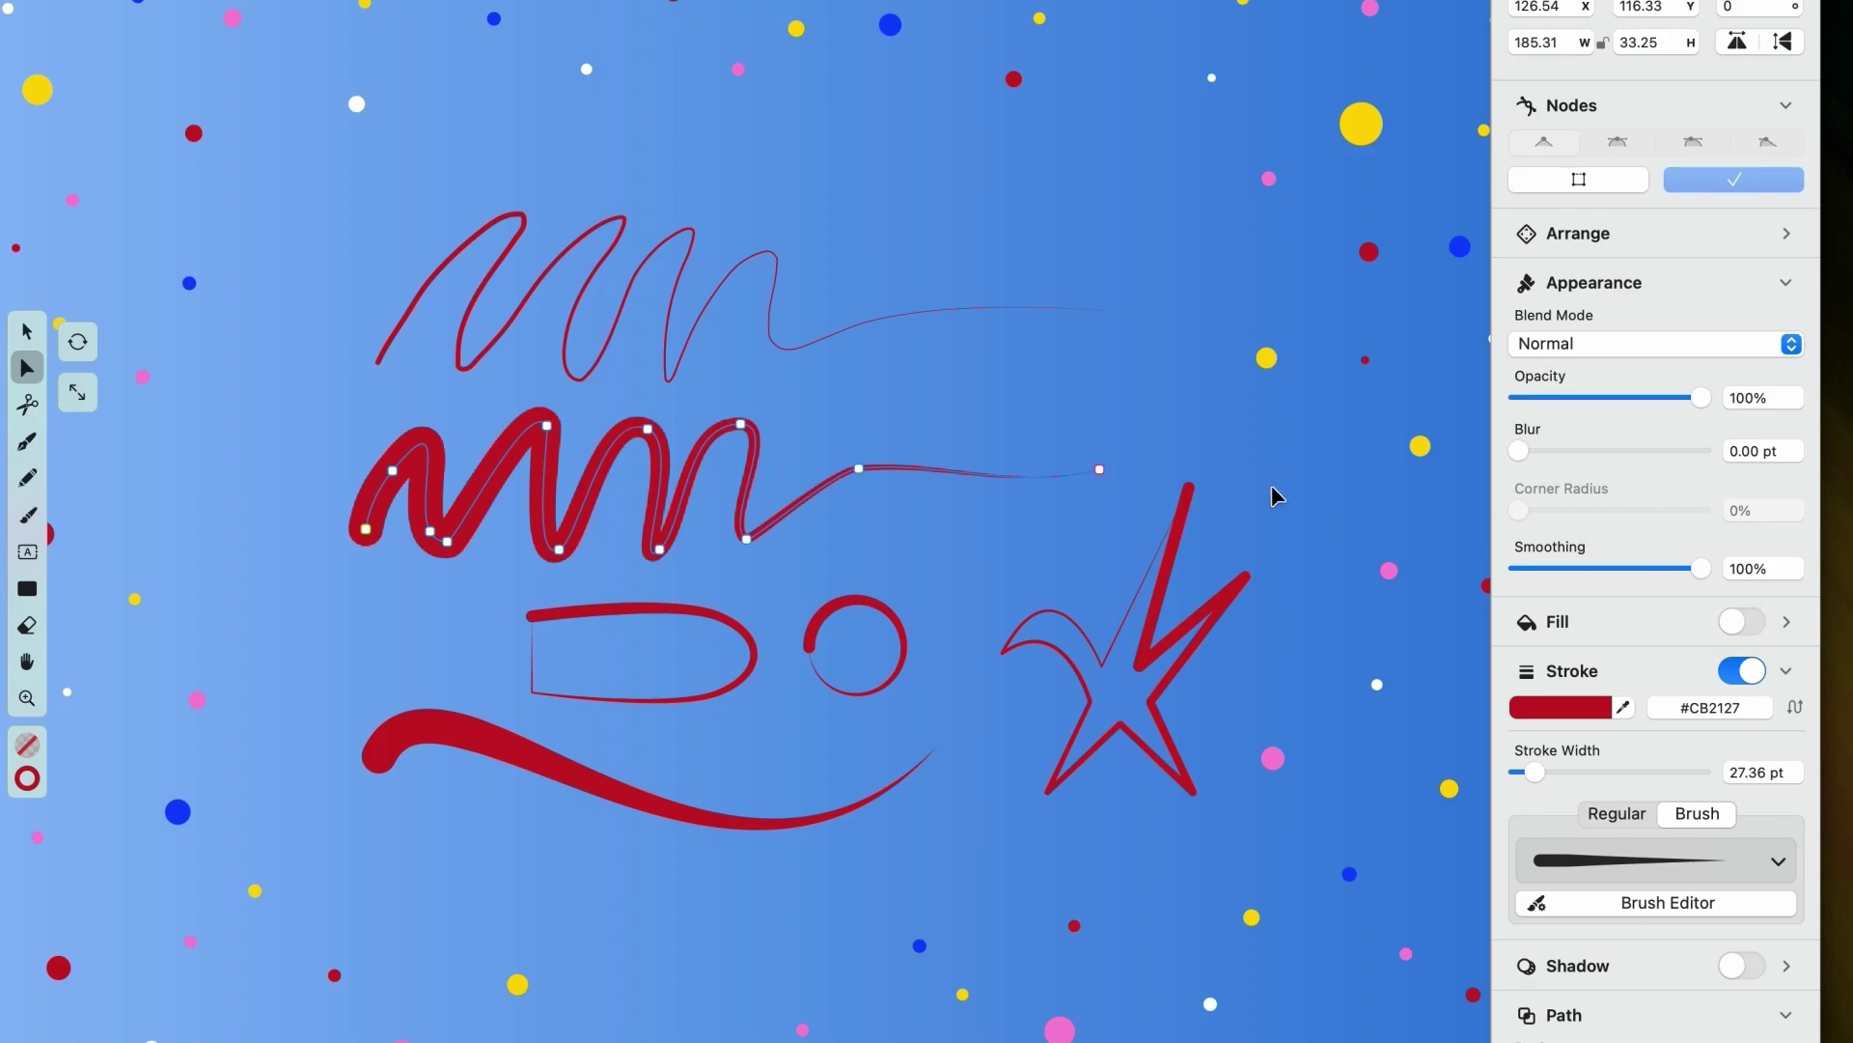
click(27, 331)
mouse_move(333, 249)
mouse_down()
mouse_move(951, 811)
mouse_move(1175, 820)
mouse_up()
key(Delete)
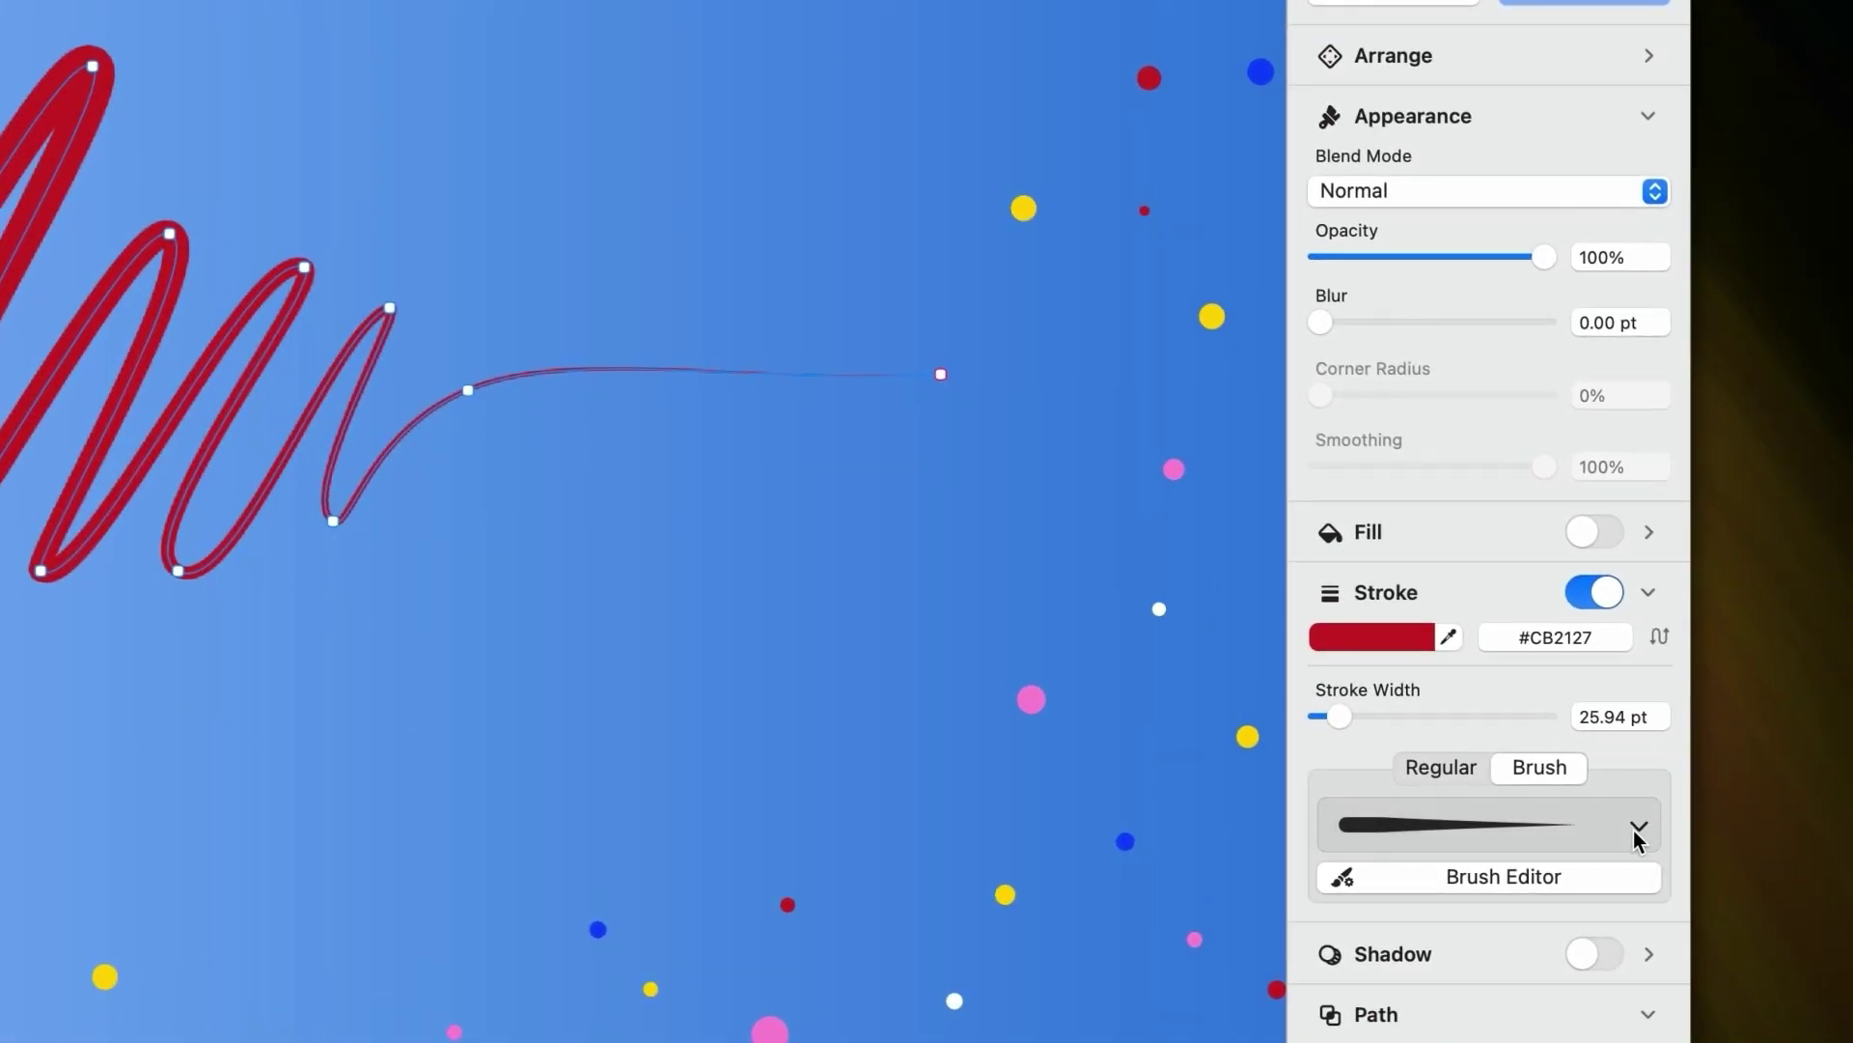
click(1634, 828)
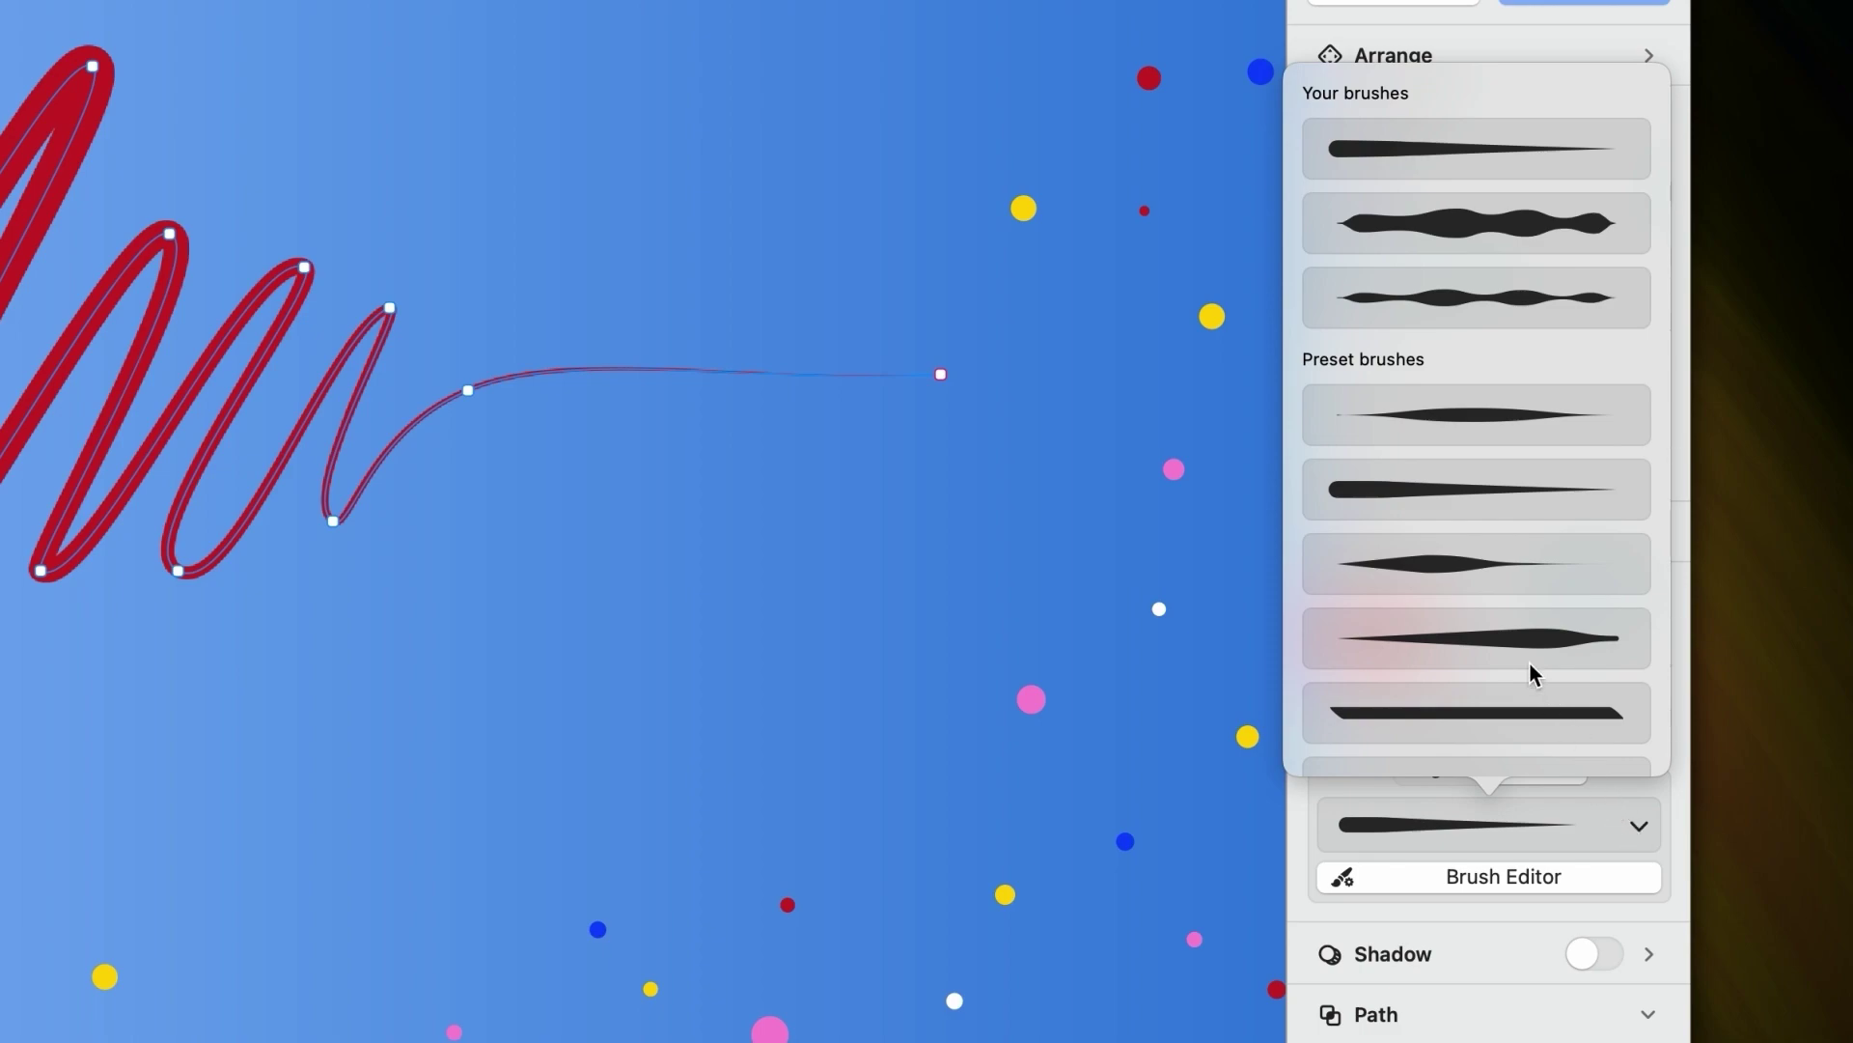
scroll(1530, 662, down, 4)
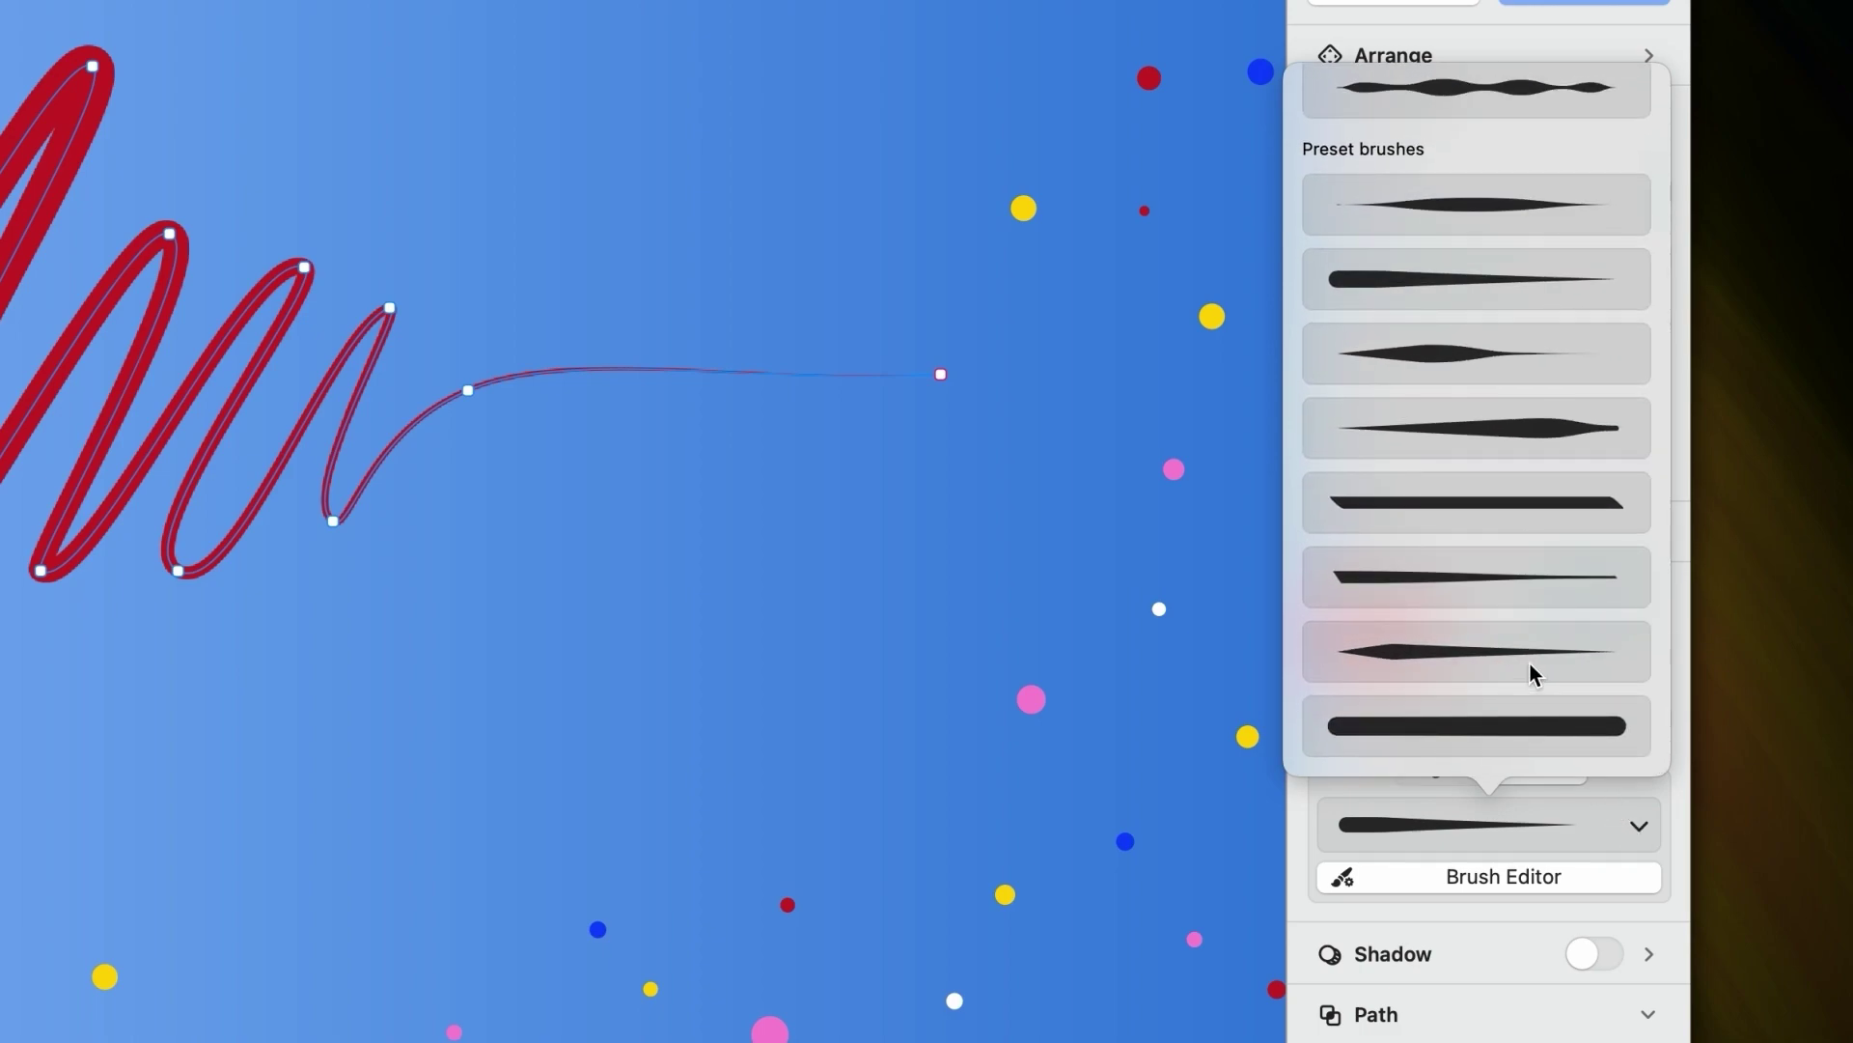
click(1527, 884)
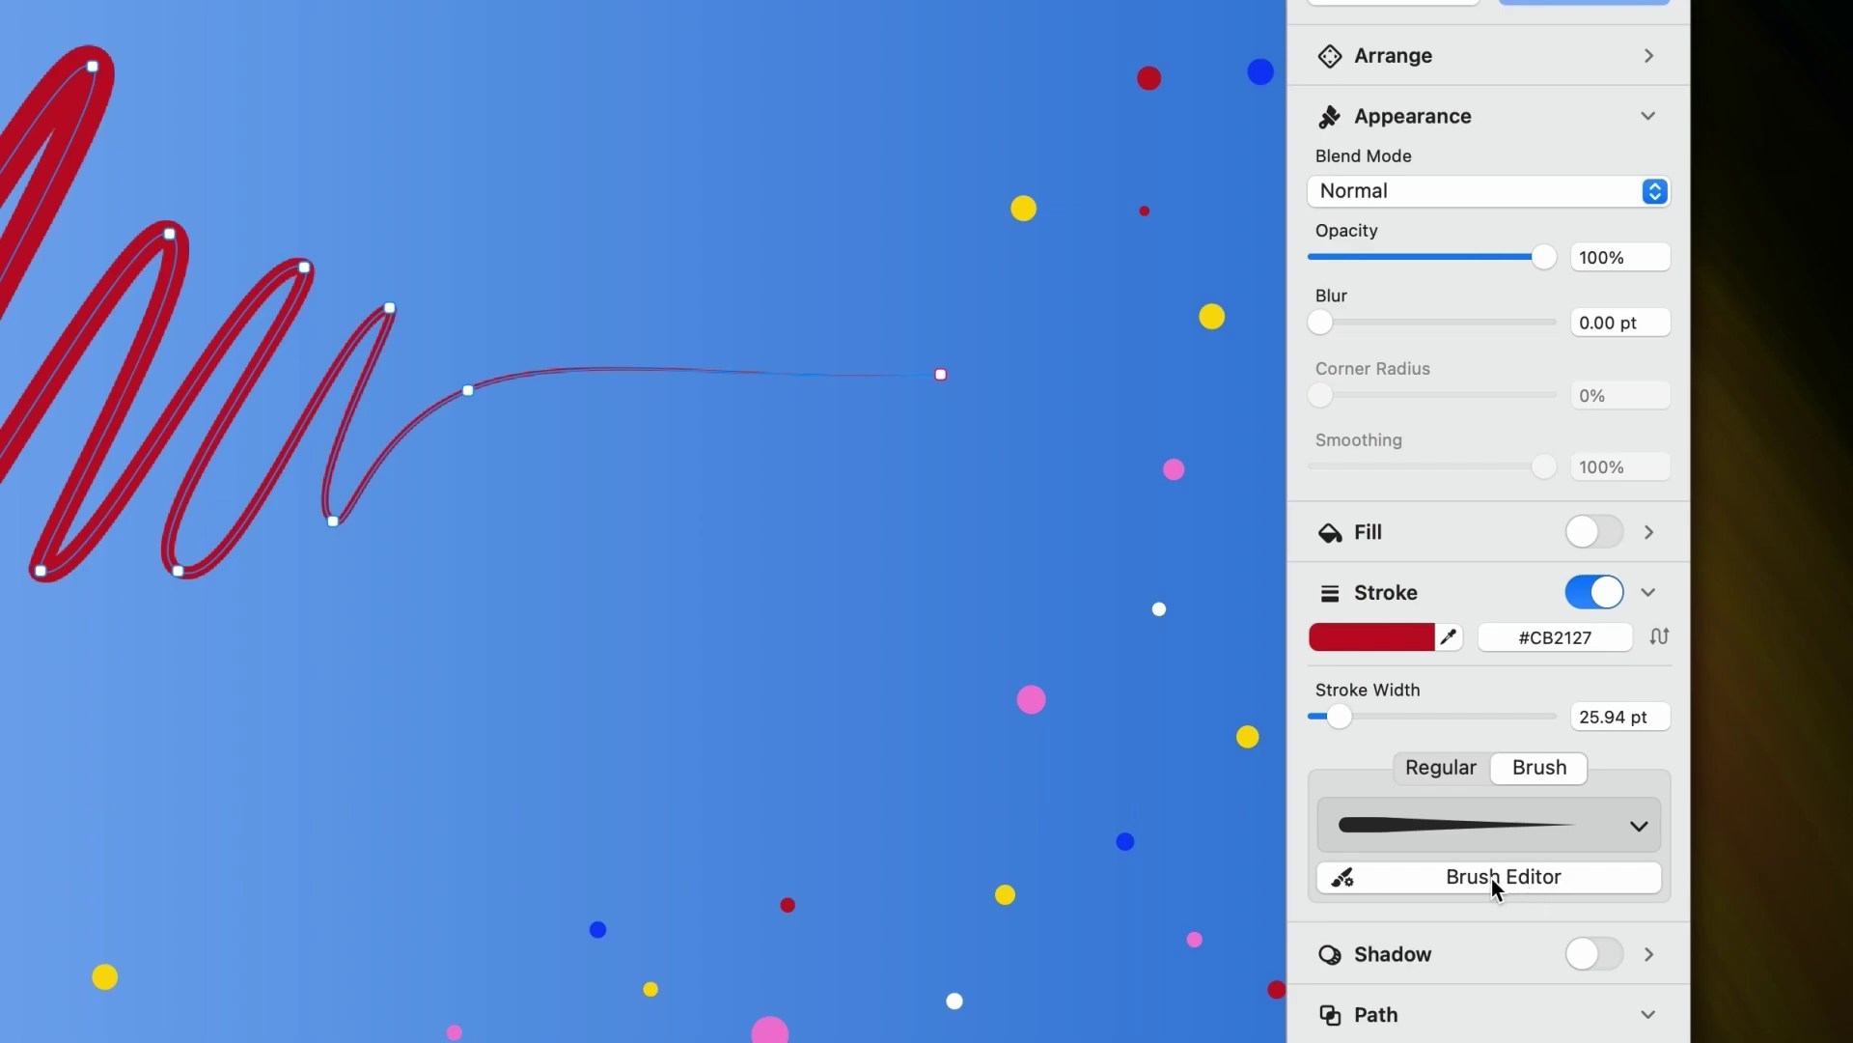
In the Brush Editor, make the tip a 34° oval at about 72% roundness.
click(1491, 878)
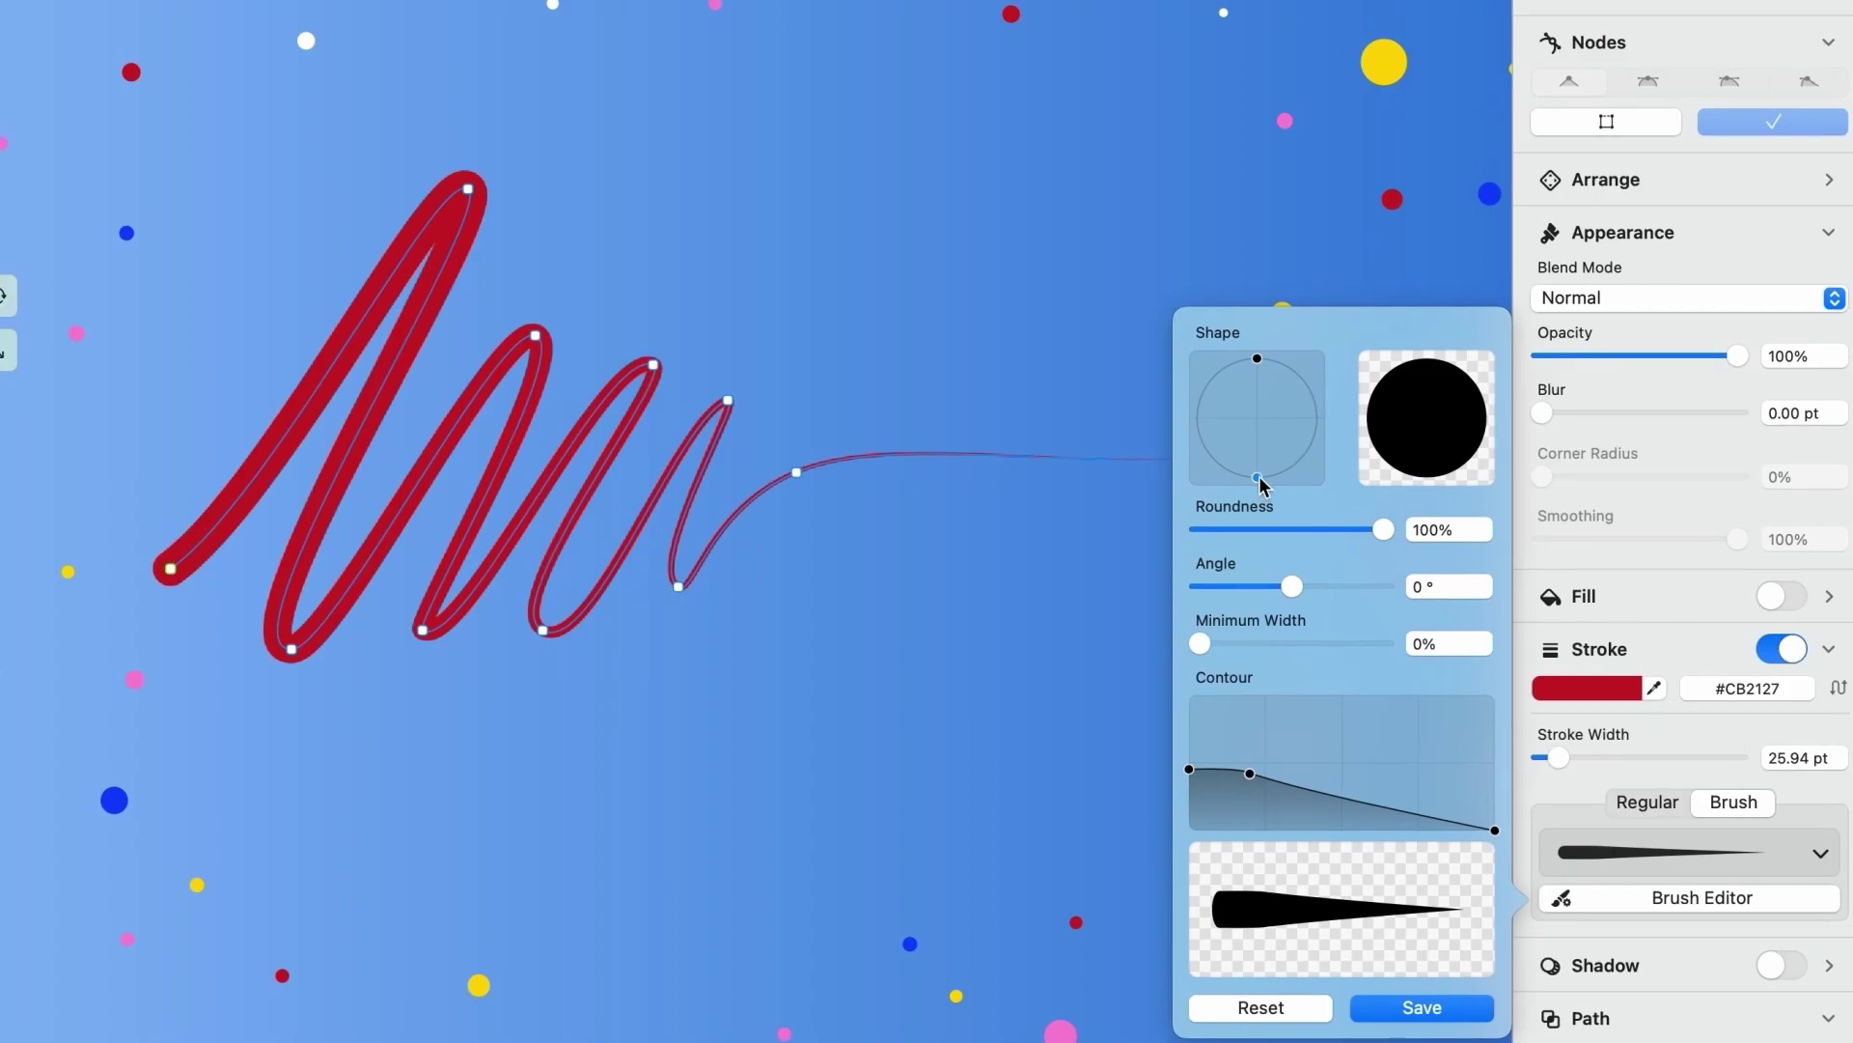
mouse_move(1261, 483)
mouse_down()
mouse_move(1258, 422)
mouse_move(1285, 462)
mouse_up()
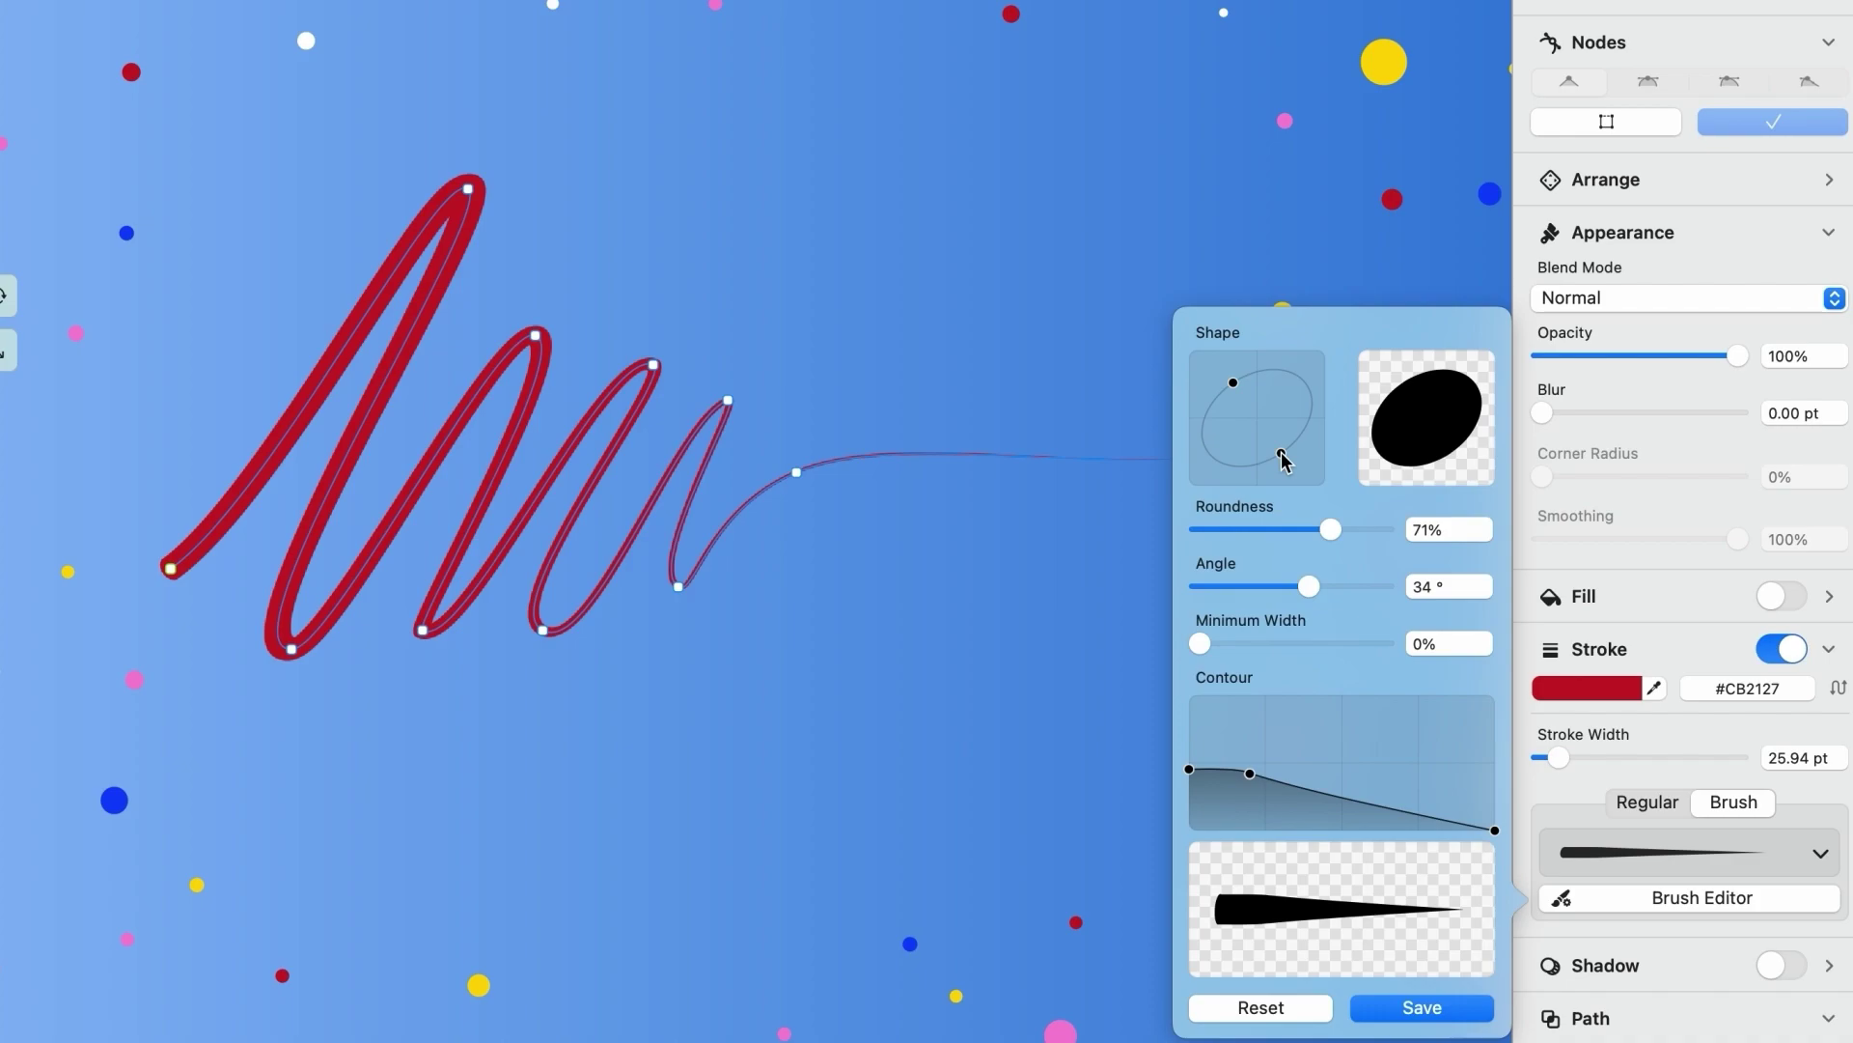
mouse_move(1333, 536)
mouse_down()
mouse_move(1372, 536)
mouse_move(1307, 537)
mouse_move(1335, 544)
mouse_up()
Set the brush tip to a 95° angle, 52% roundness and 48% minimum width.
scroll(218, 542, up, 3)
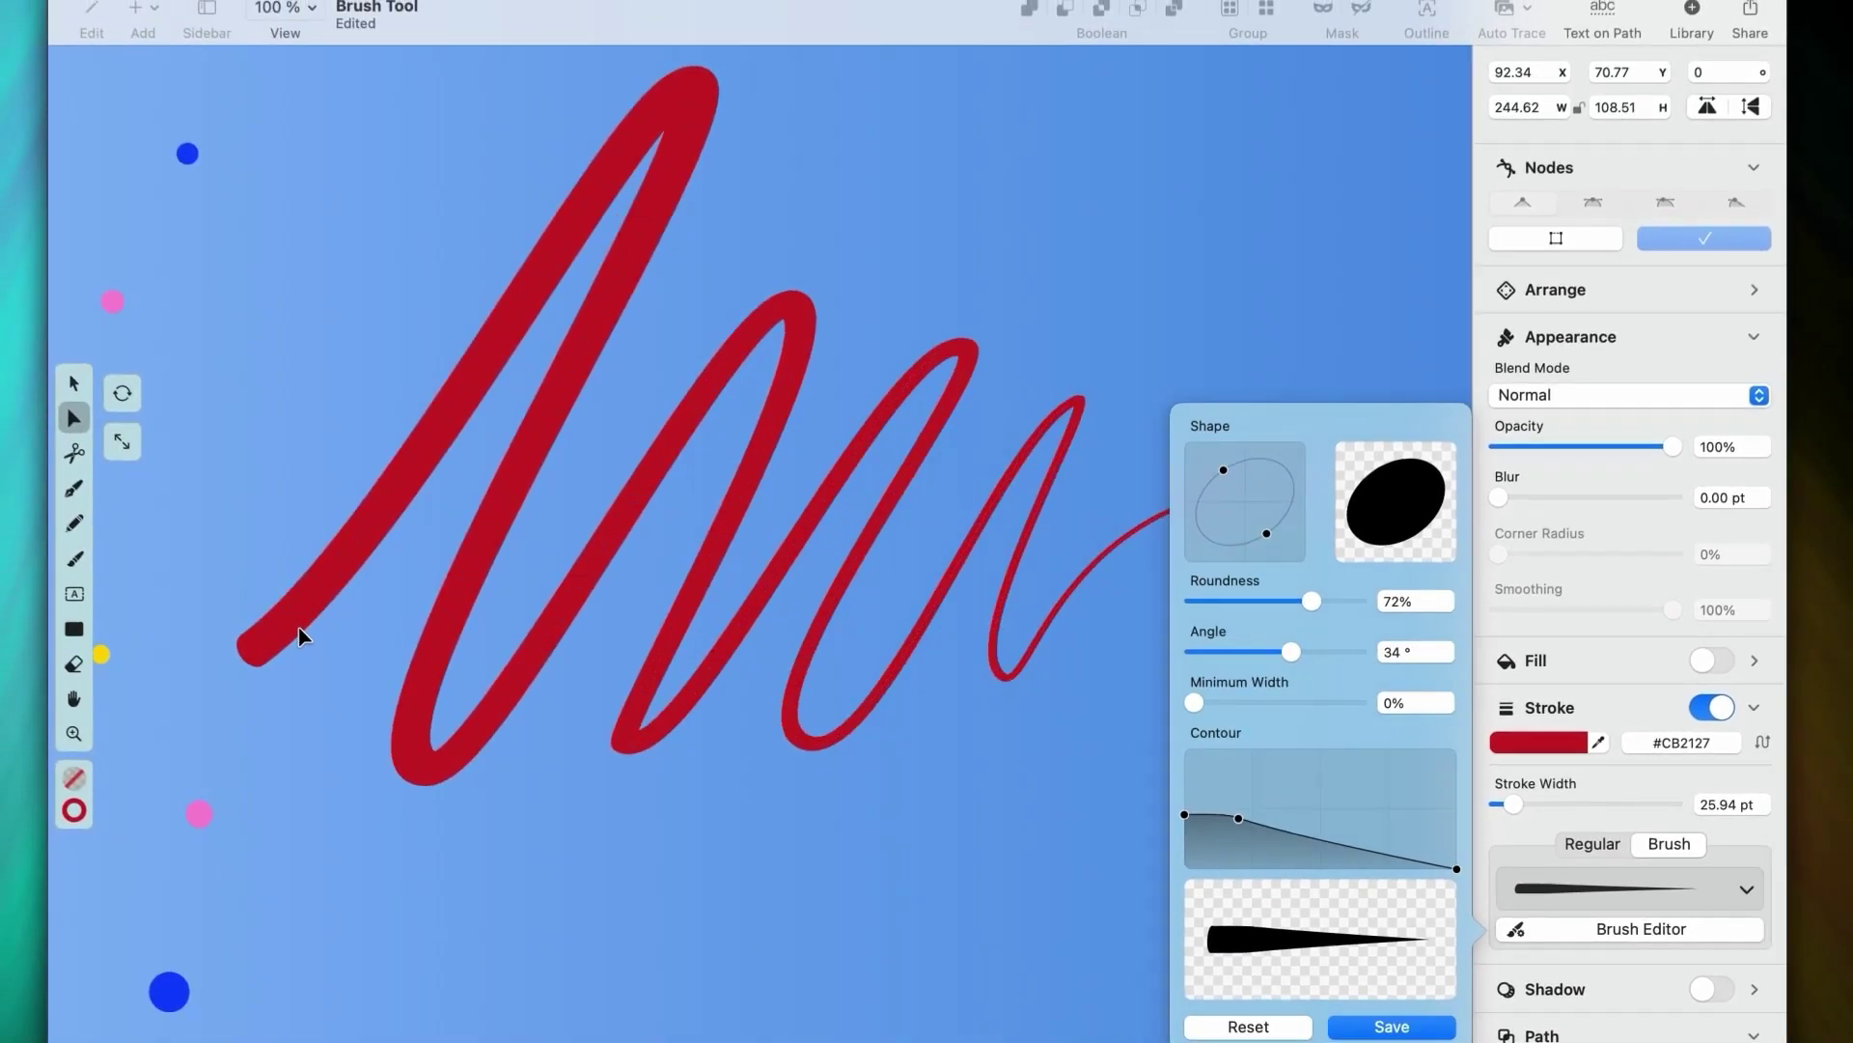
scroll(302, 635, up, 5)
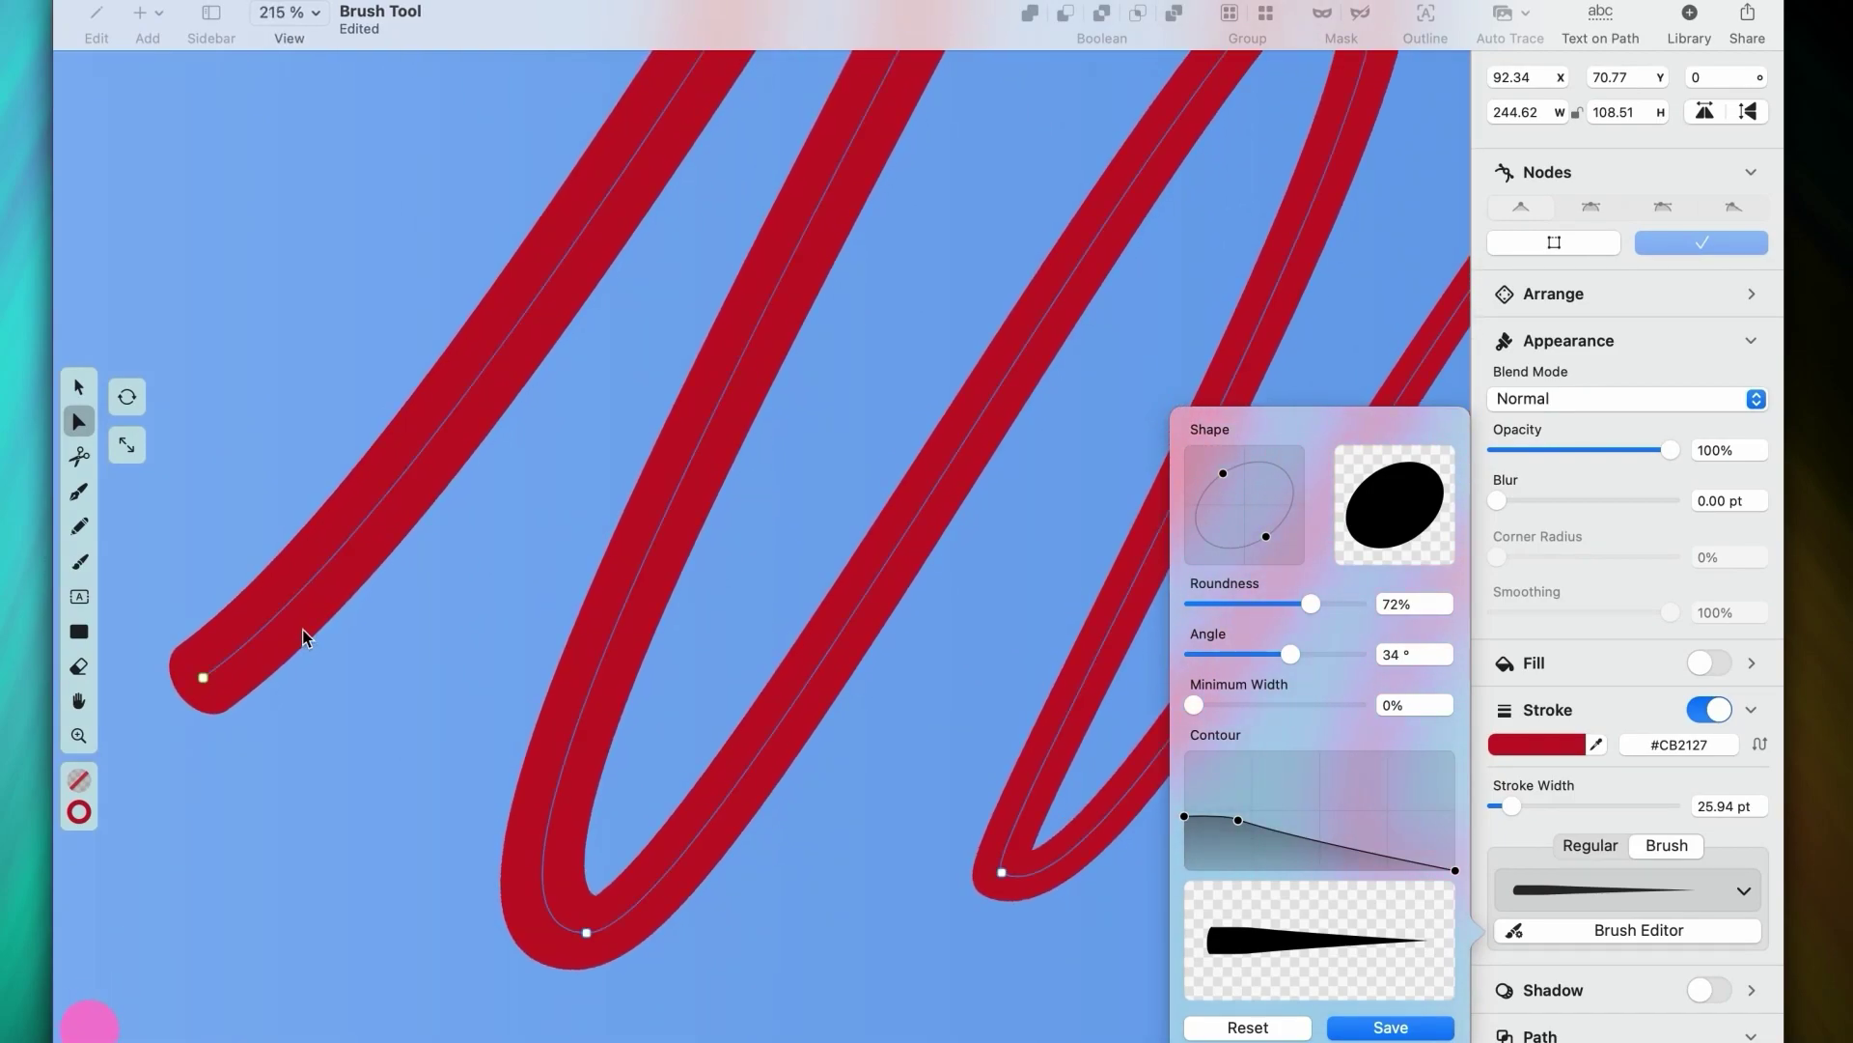
mouse_move(1295, 658)
mouse_down()
mouse_move(1344, 655)
mouse_move(1280, 665)
mouse_up()
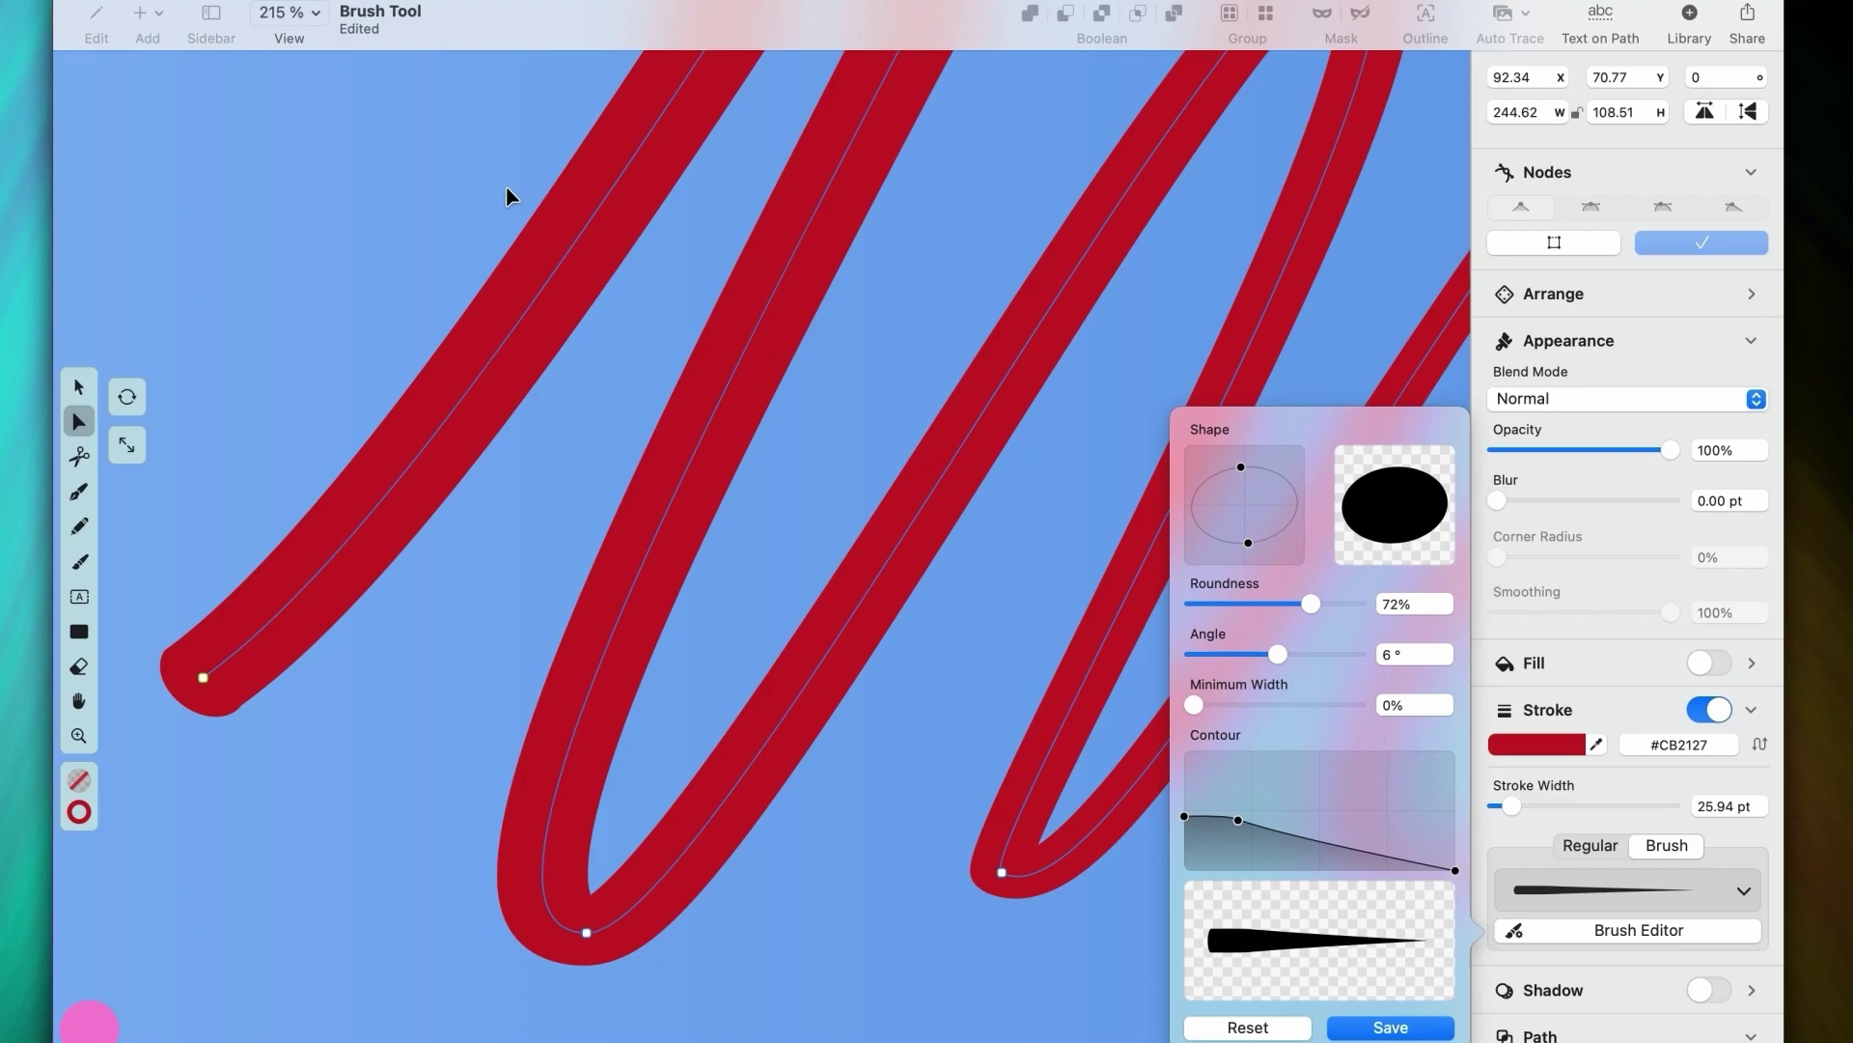
drag(1242, 468, 1245, 518)
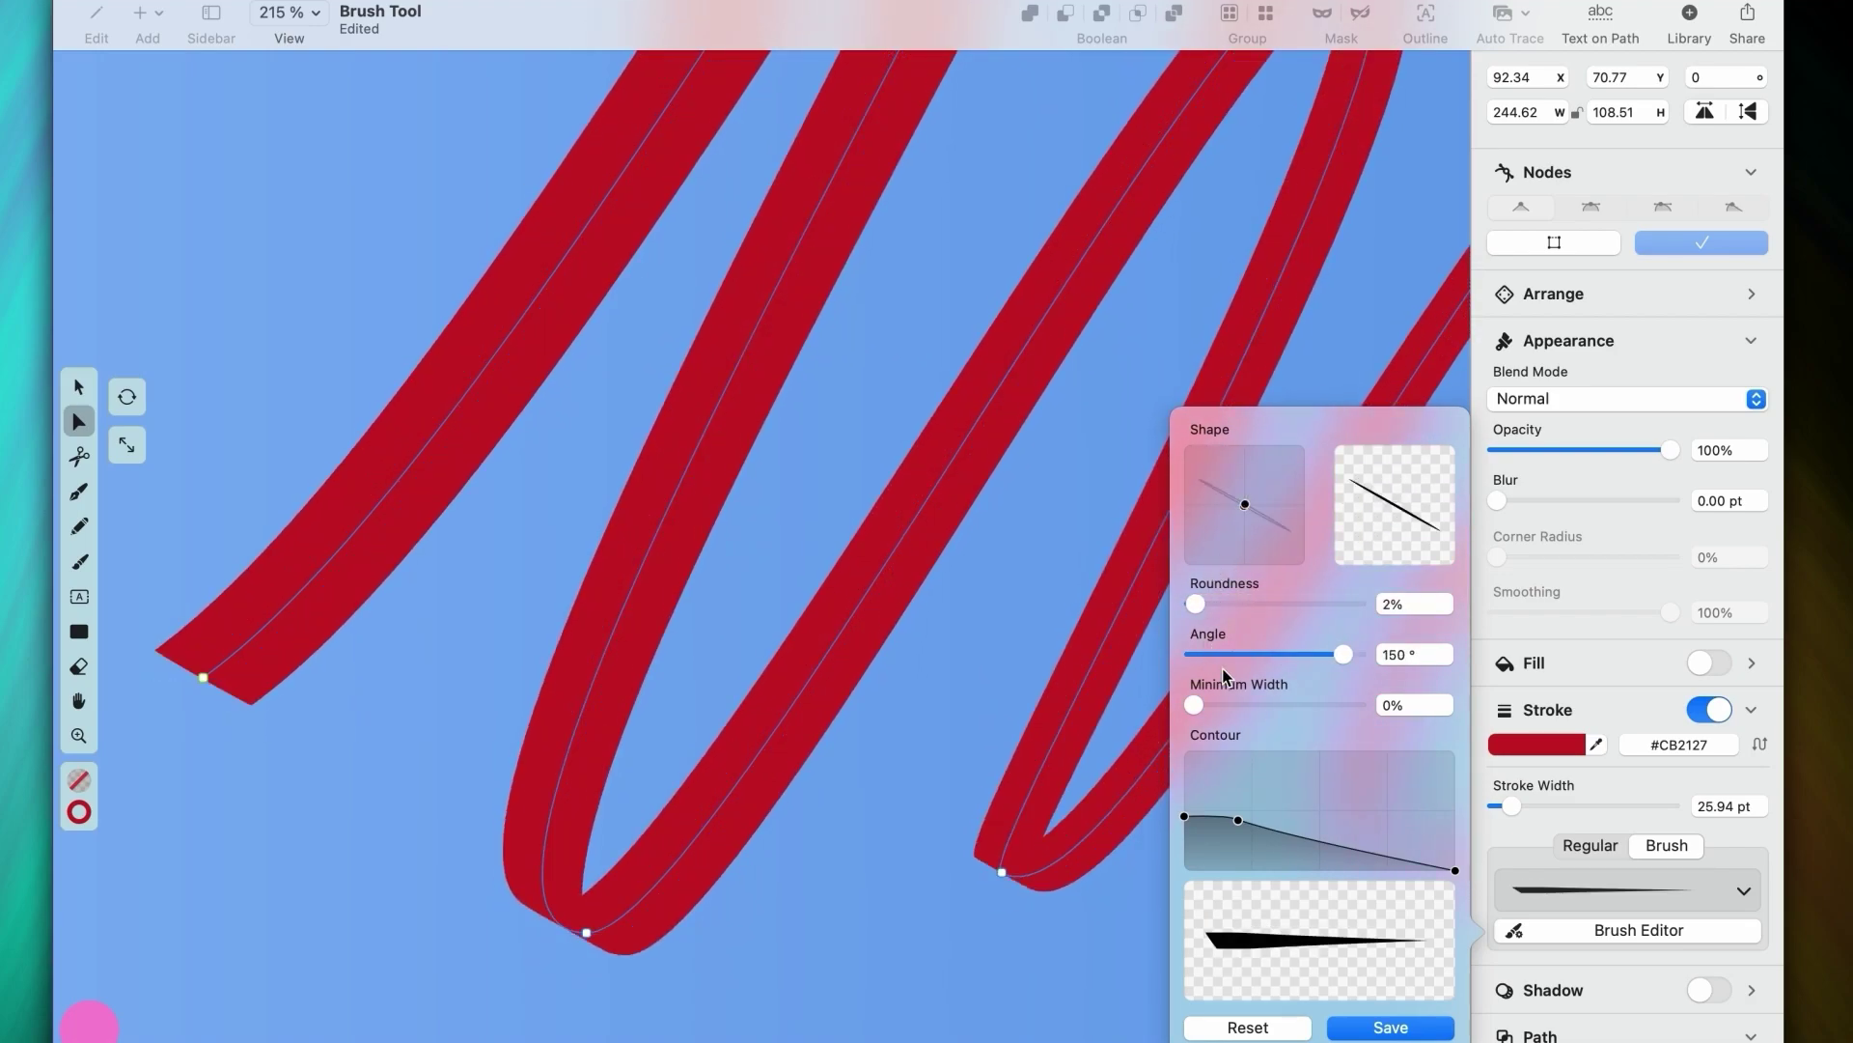
mouse_move(1207, 605)
mouse_down()
mouse_move(1391, 618)
mouse_move(1213, 611)
mouse_up()
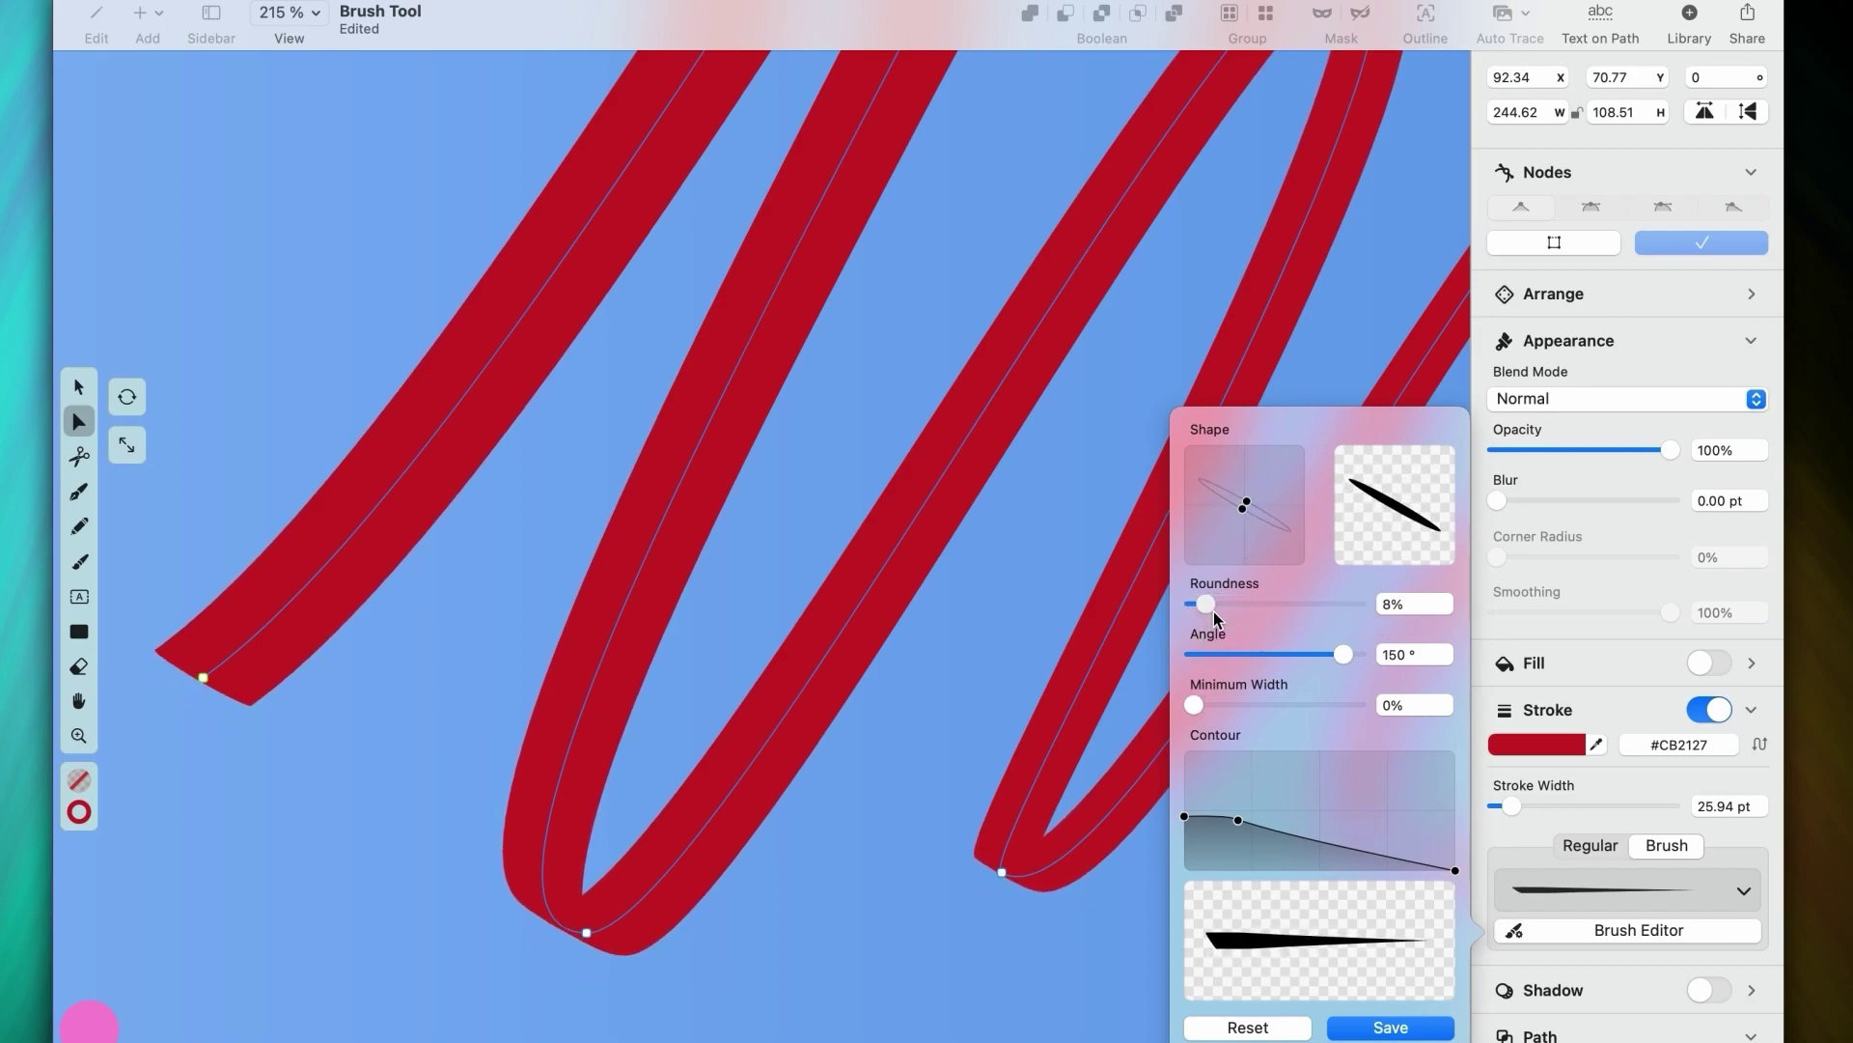
mouse_move(1197, 706)
mouse_down()
mouse_move(1354, 708)
mouse_move(1273, 704)
mouse_up()
mouse_move(1205, 604)
mouse_down()
mouse_move(1278, 604)
mouse_move(1307, 652)
mouse_up()
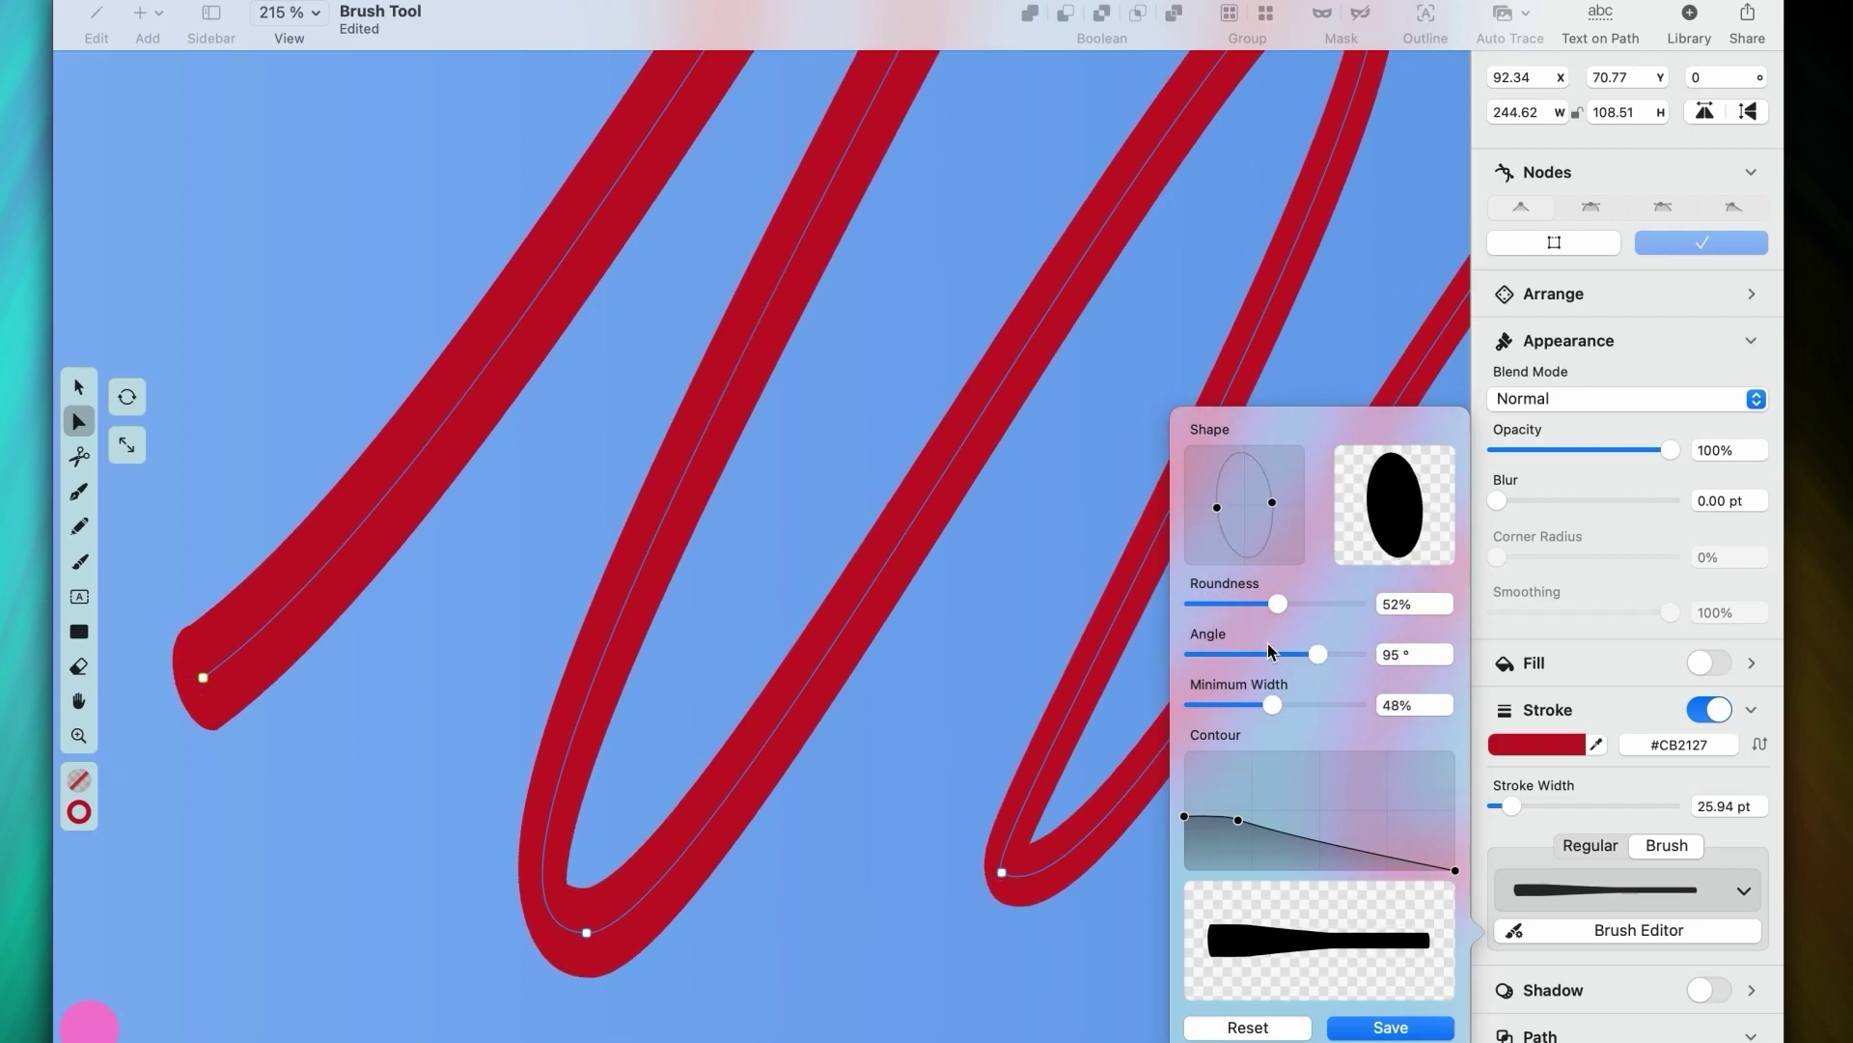
Shape a wavy contour: add a bulge, thicken the tail, delete a peak point and shift the thick section.
scroll(836, 553, down, 3)
scroll(618, 604, down, 3)
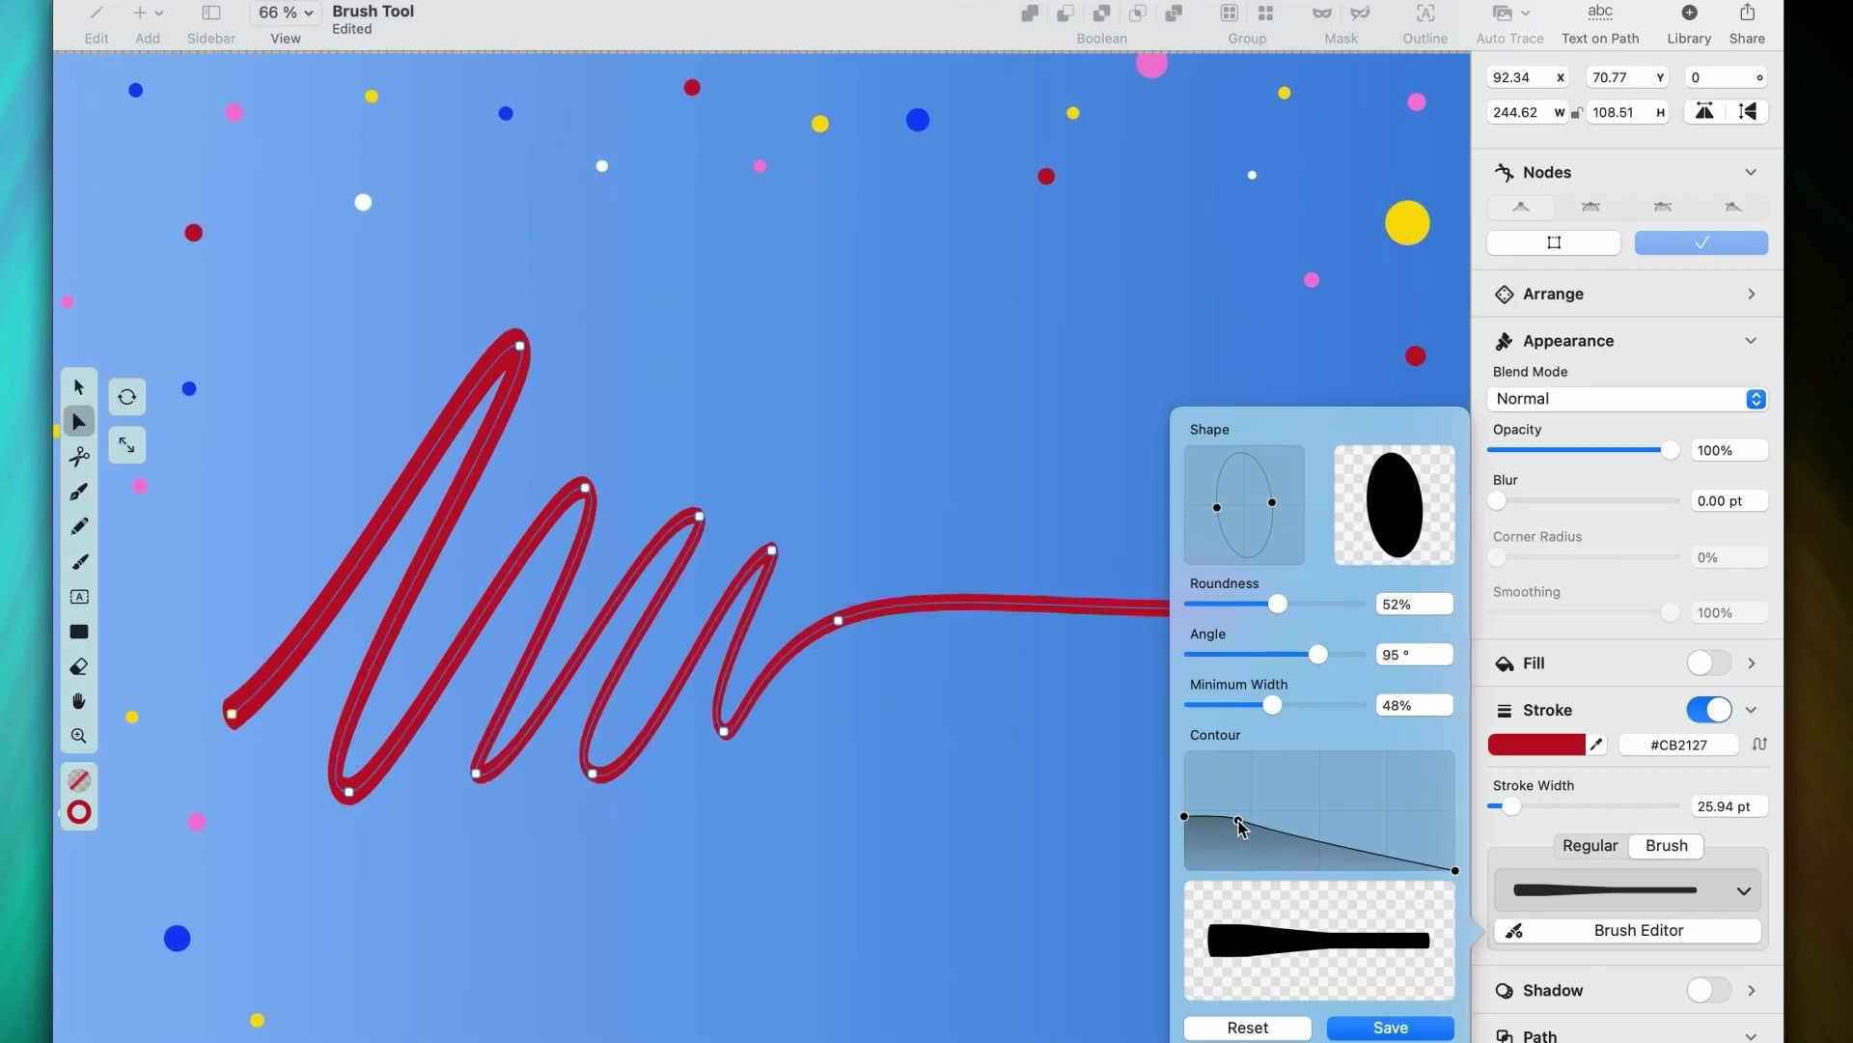
mouse_move(1246, 823)
mouse_down()
mouse_move(1255, 797)
mouse_move(1305, 811)
mouse_move(1240, 852)
mouse_up()
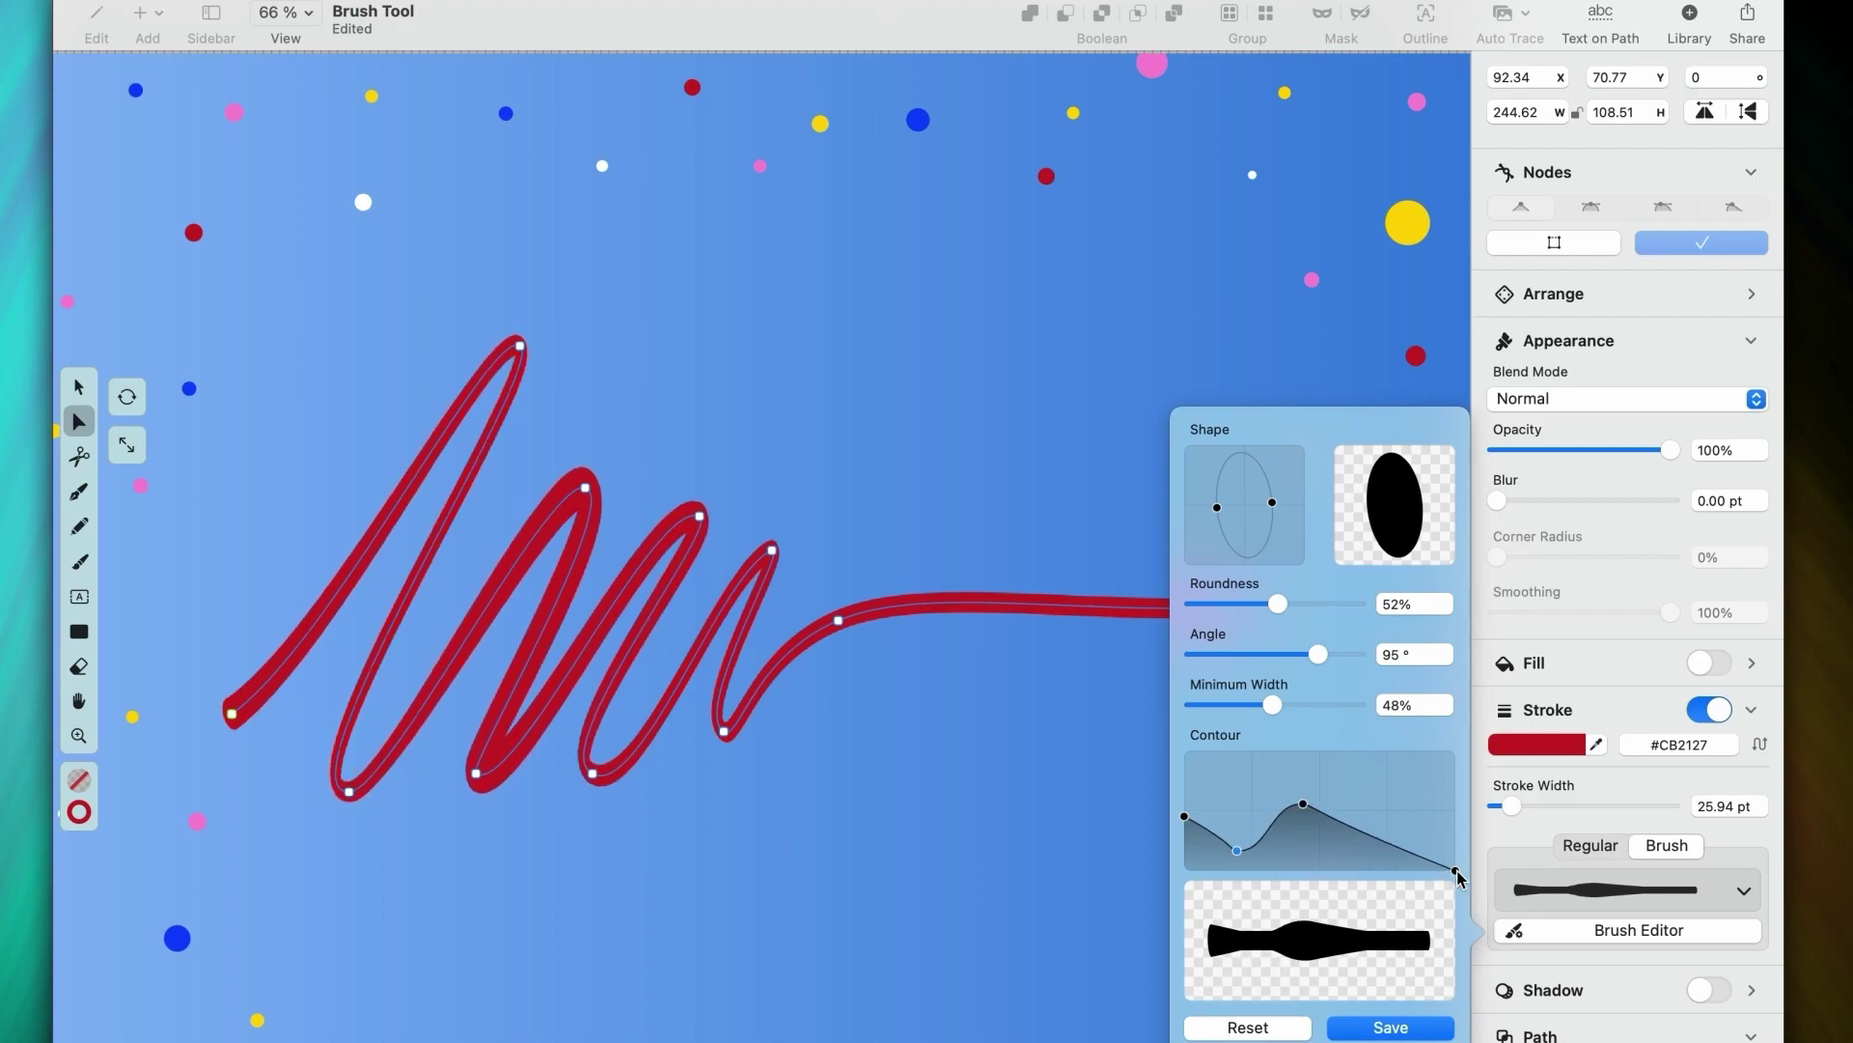
mouse_move(1459, 870)
mouse_down()
mouse_move(1452, 845)
mouse_move(1379, 836)
mouse_move(1380, 862)
mouse_move(1386, 782)
mouse_up()
right_click(1386, 784)
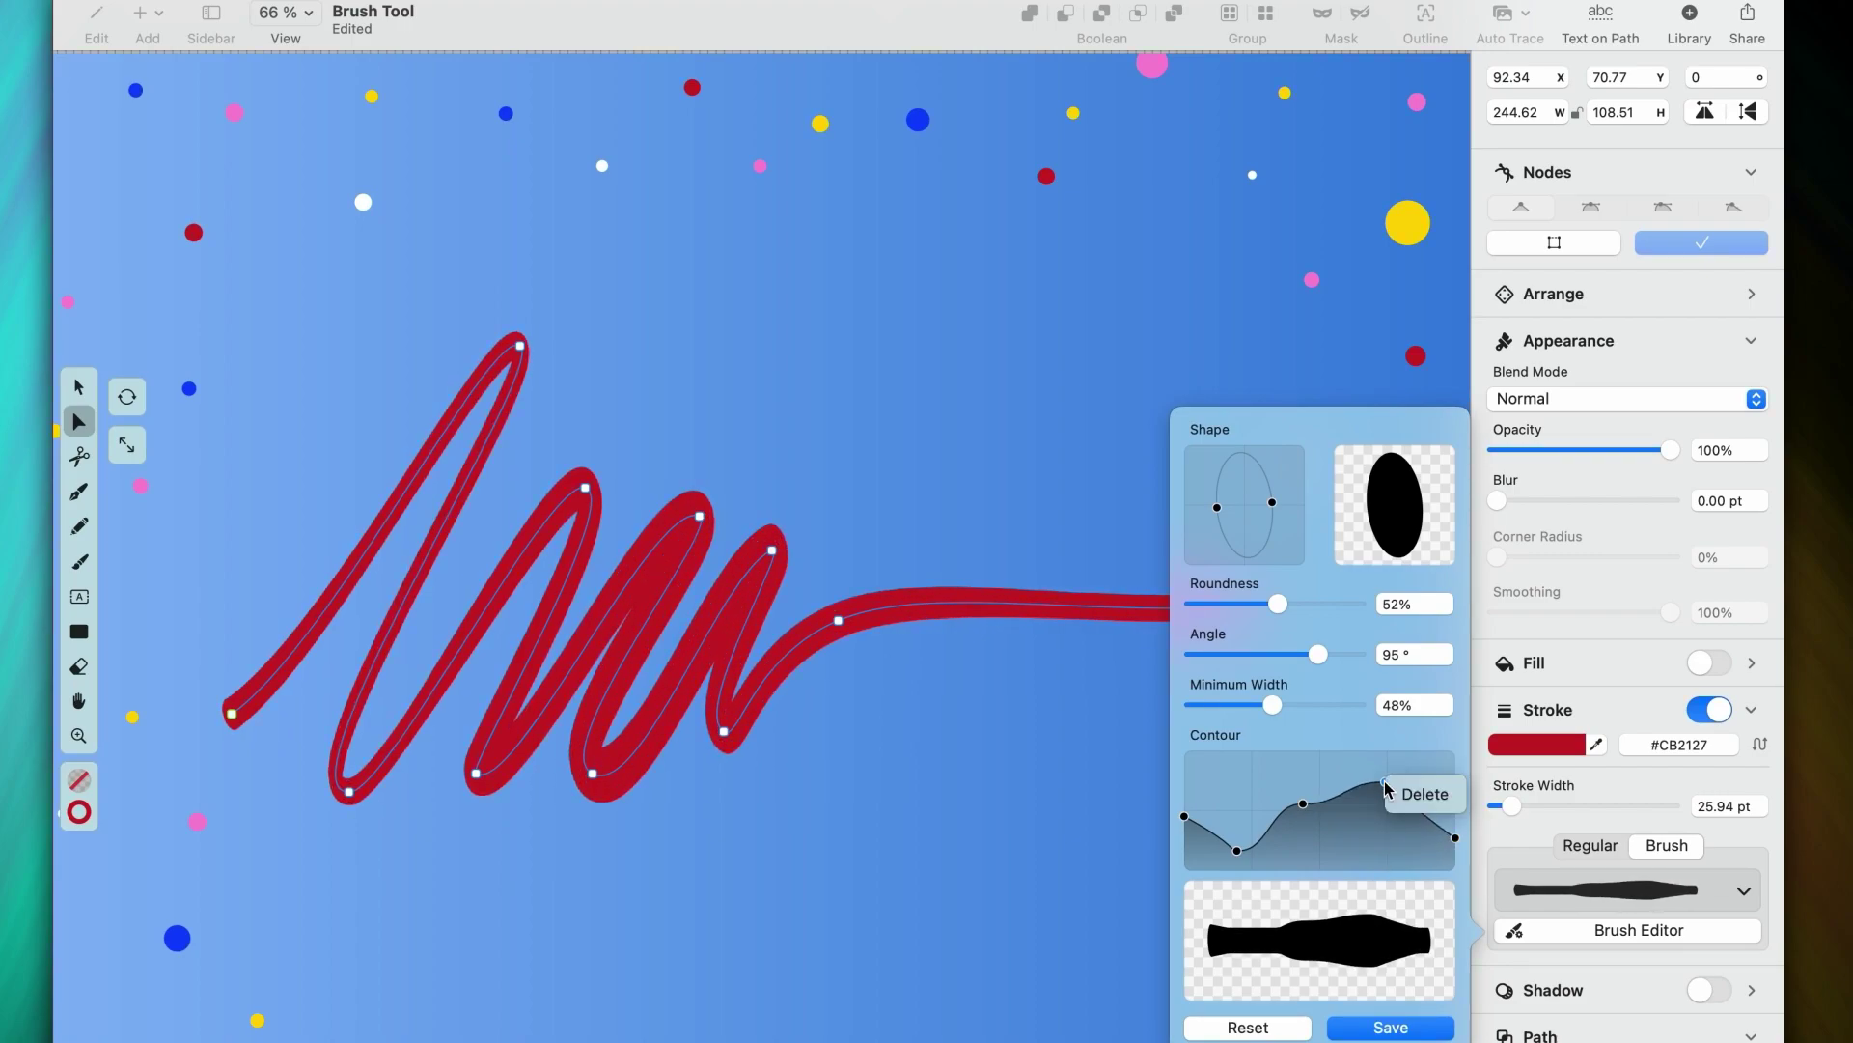
click(1419, 799)
mouse_move(1304, 803)
mouse_down()
mouse_move(1369, 804)
mouse_move(1453, 857)
mouse_up()
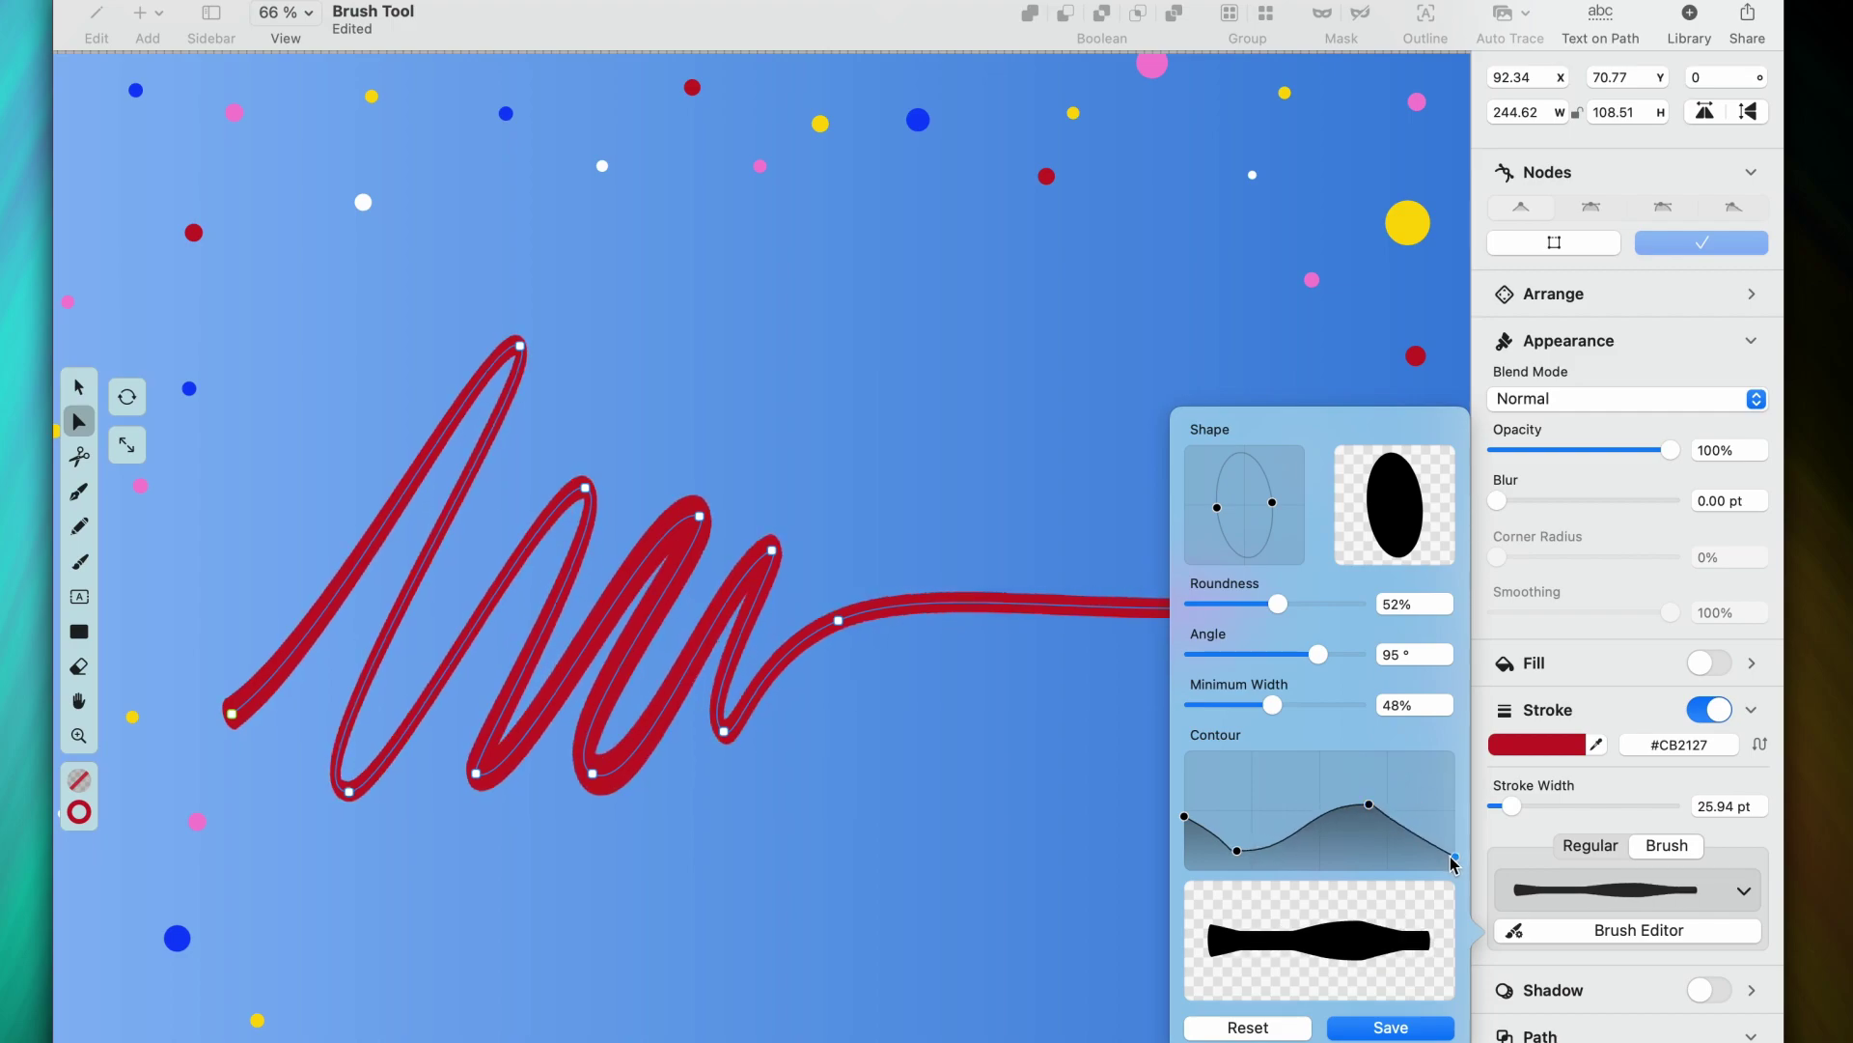
Save the edited brush and confirm it appears in the brush list.
click(1393, 1026)
click(1738, 890)
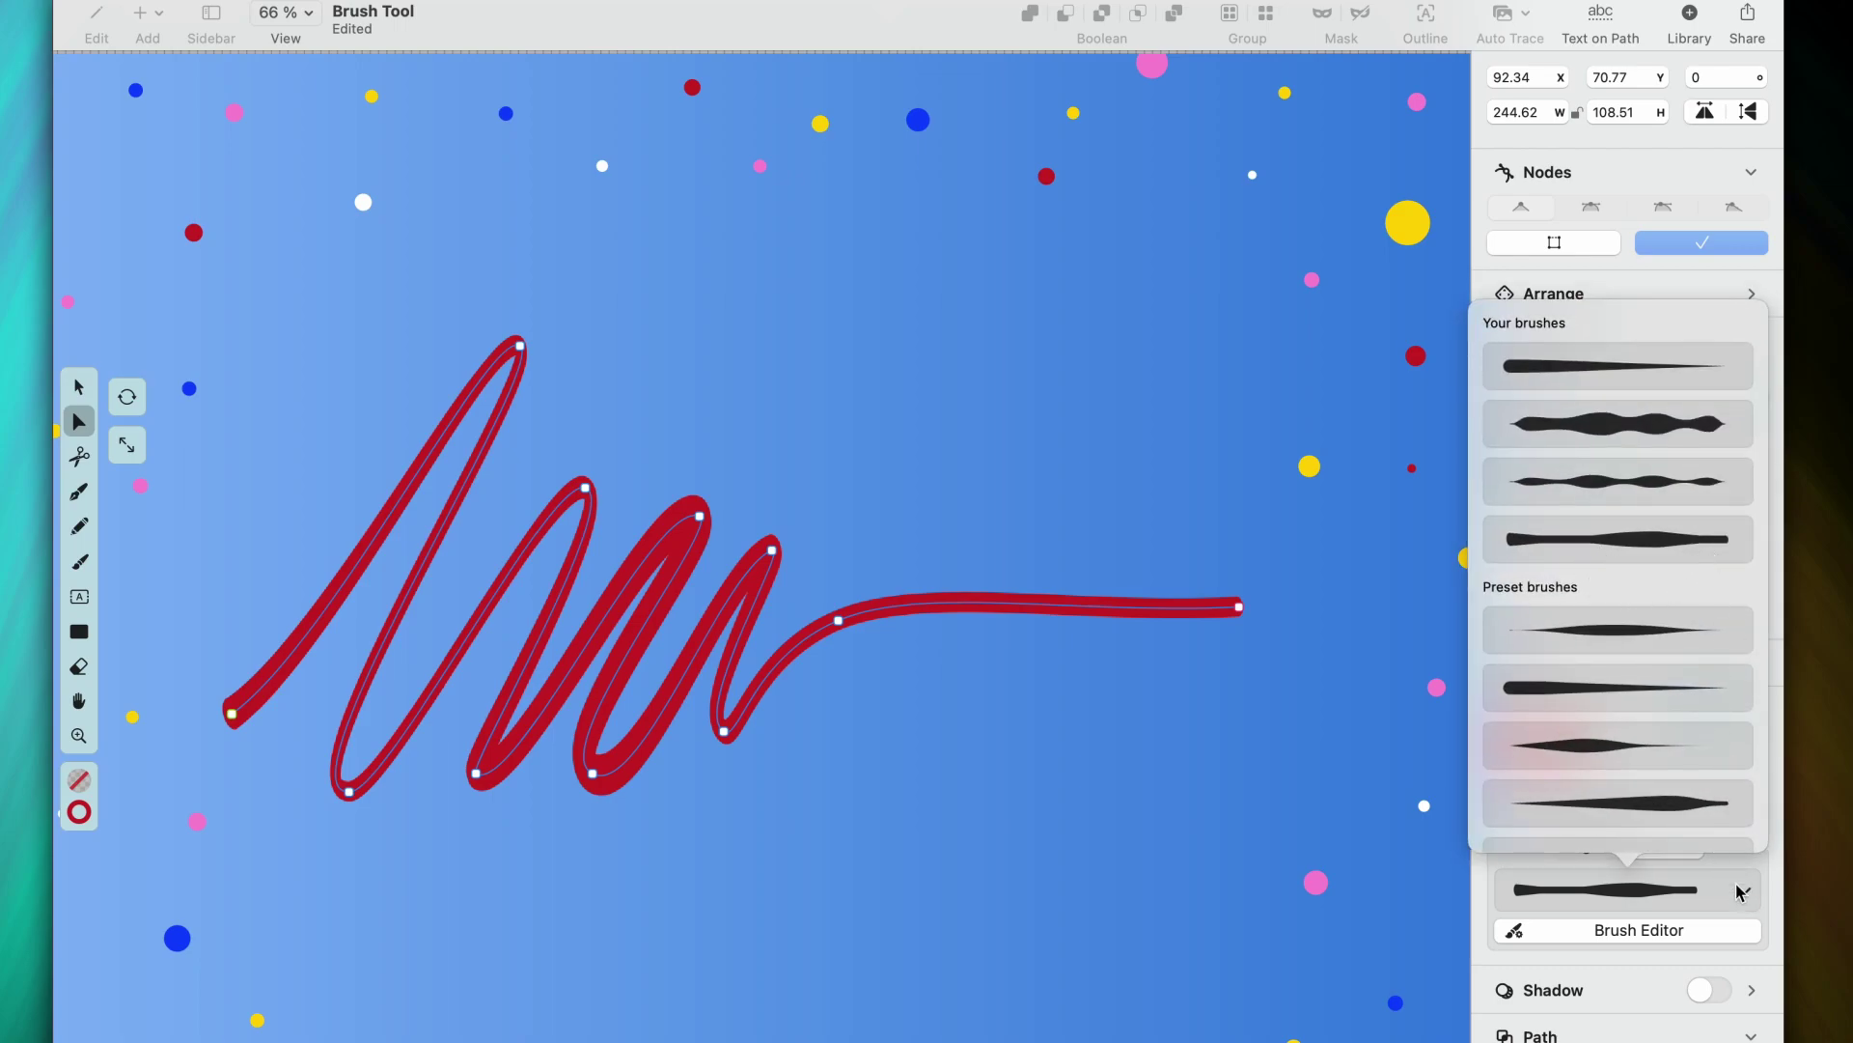
click(1740, 893)
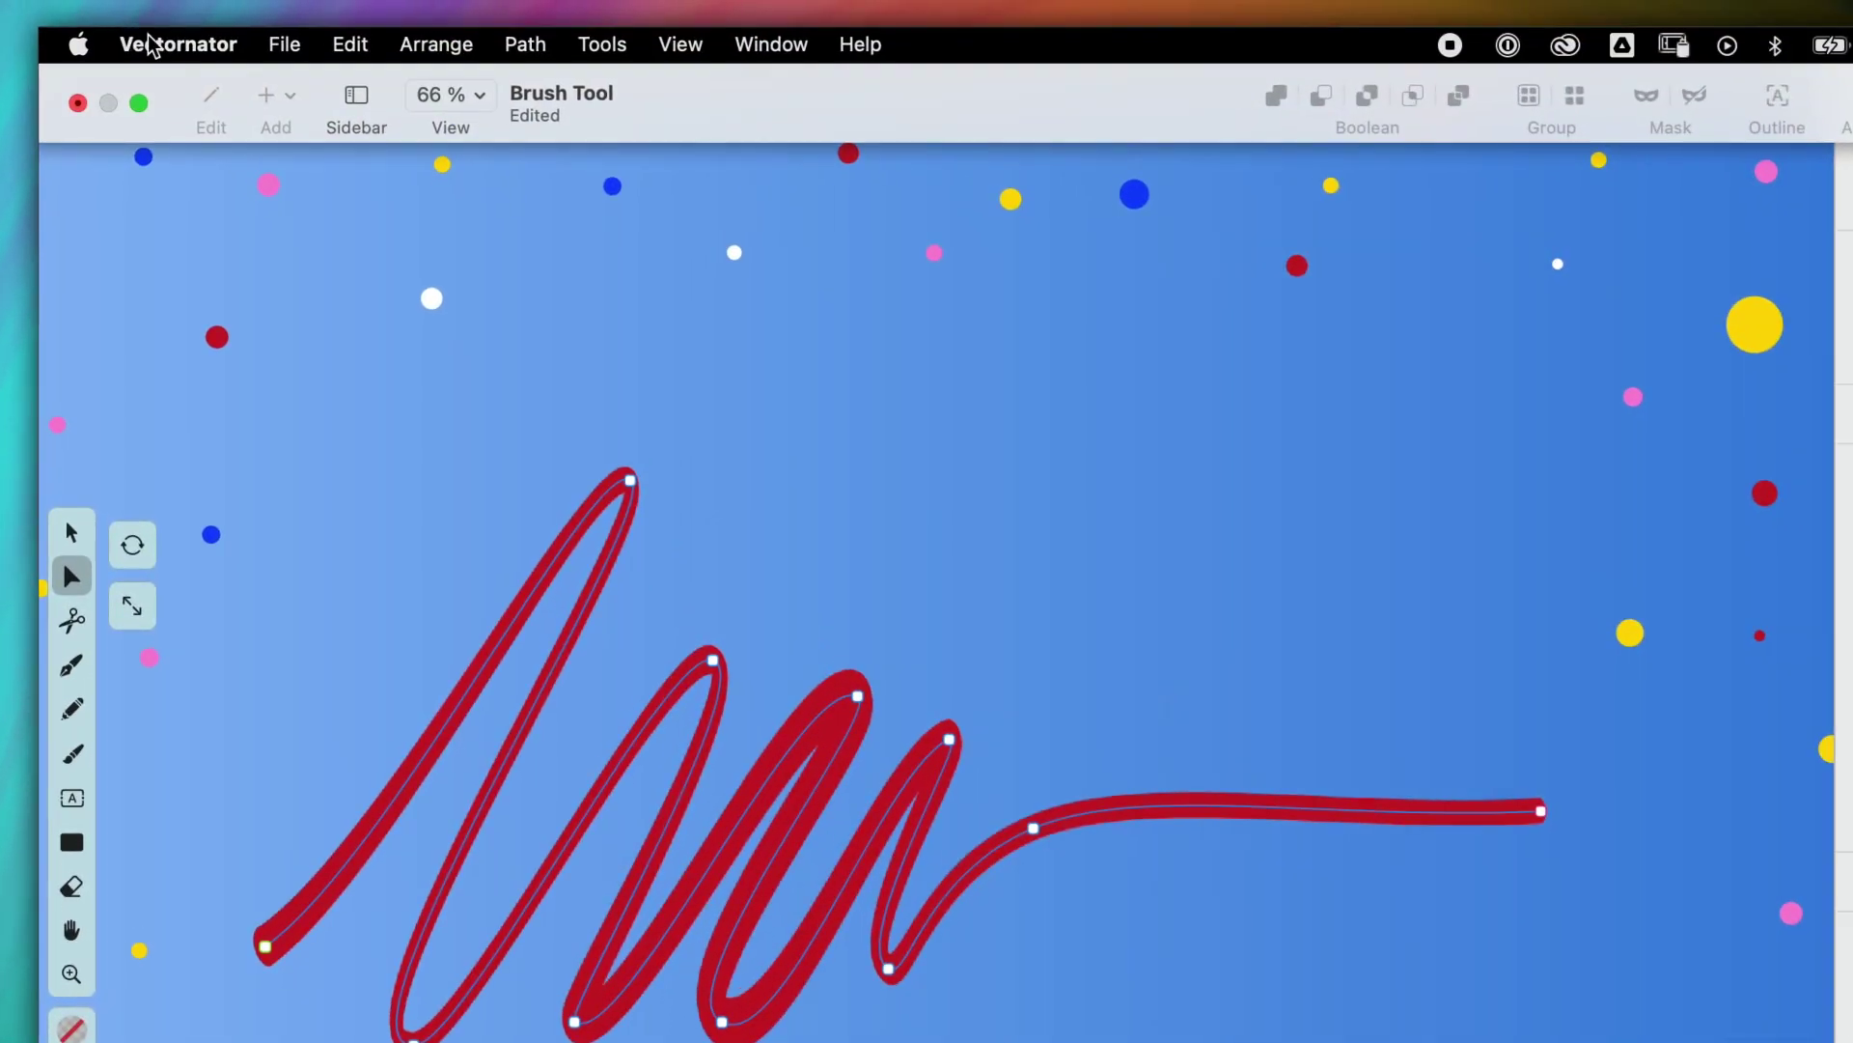
Uncheck iCloud Sync for templates, brushes and palettes in the Preferences iCloud tab.
click(179, 44)
click(183, 138)
click(865, 218)
click(636, 306)
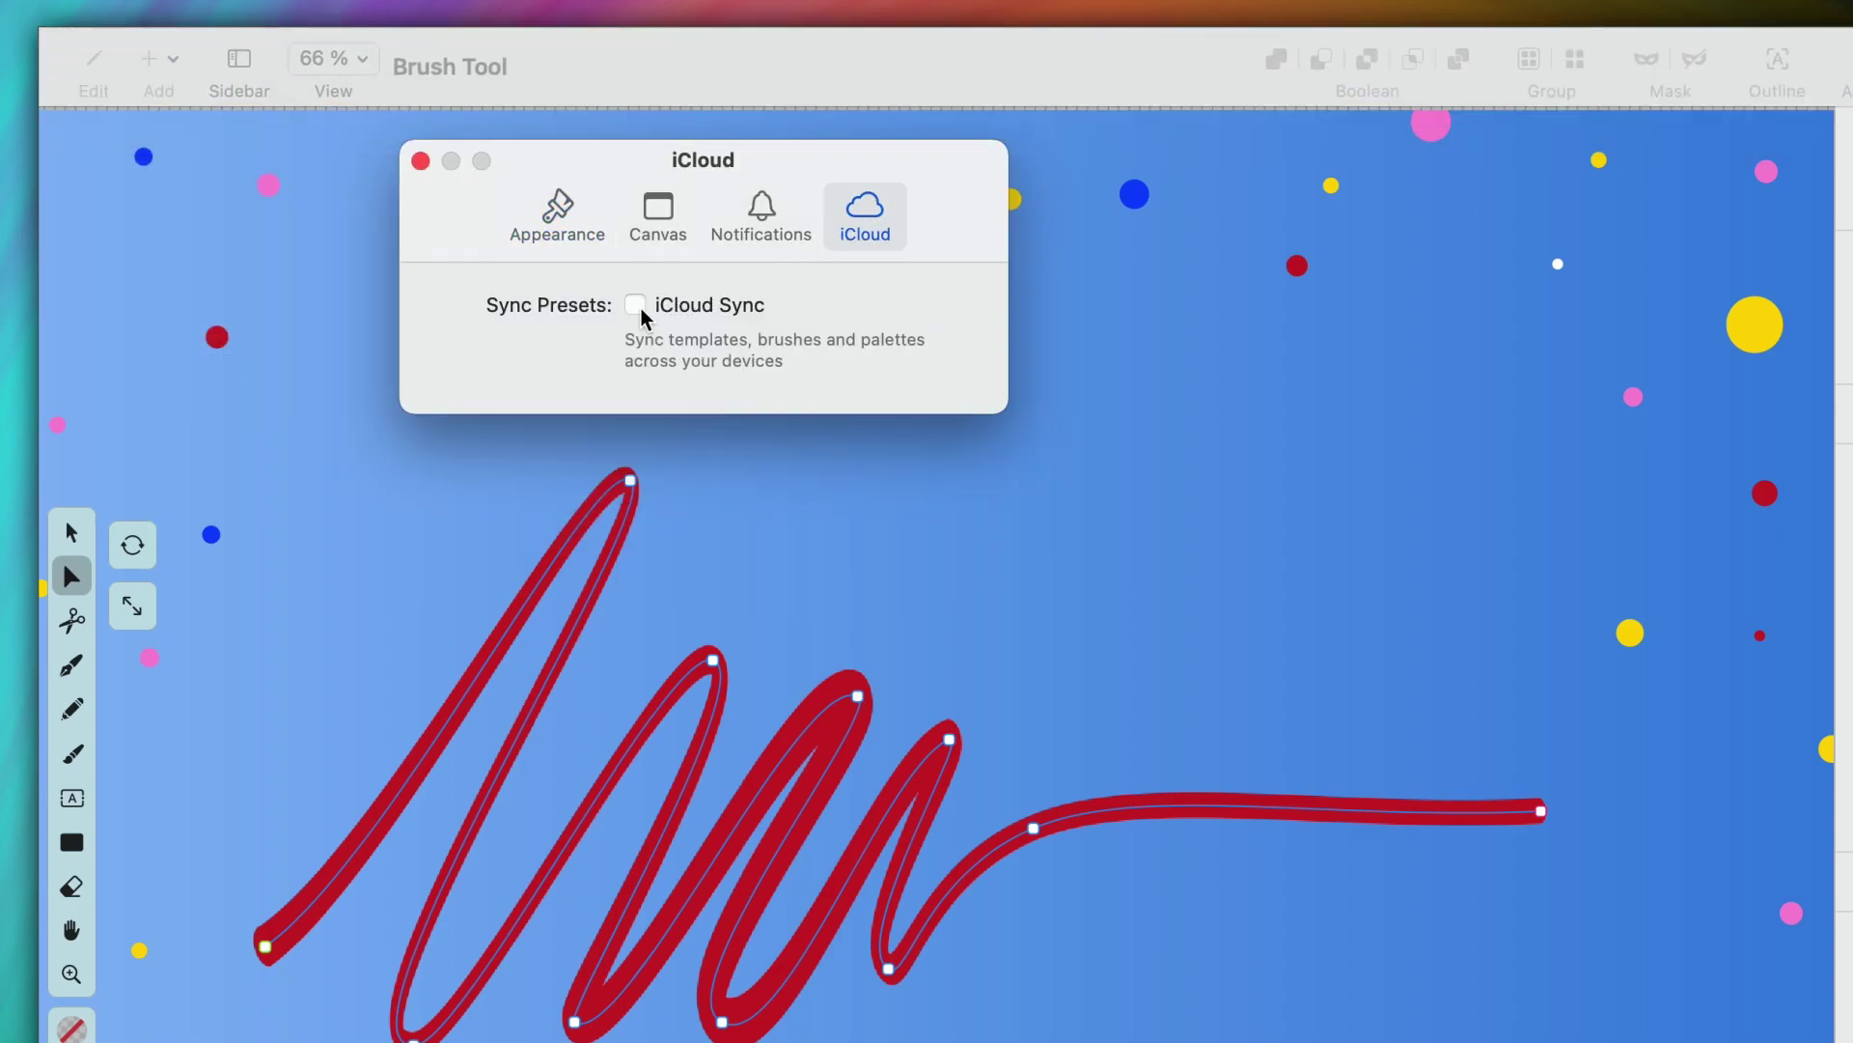